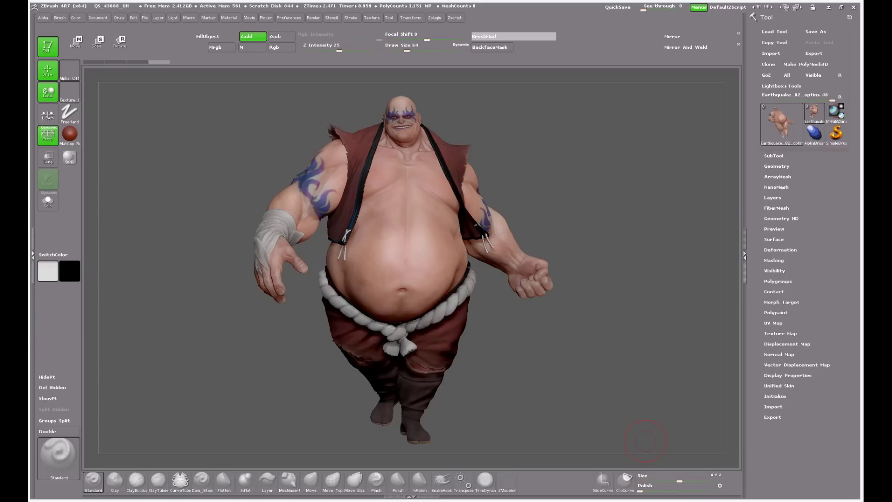
Expand the SubTool list and inspect the parts that make up the character, including the Kimono
left_click(773, 156)
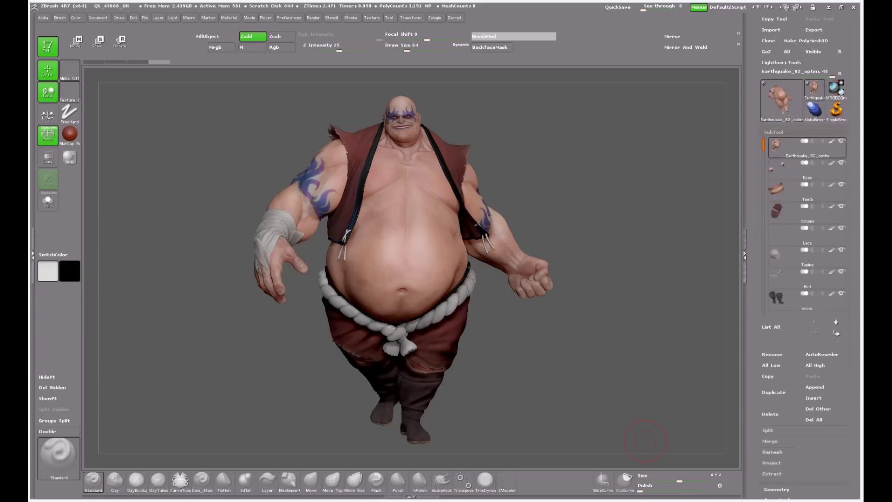
mouse_move(789, 191)
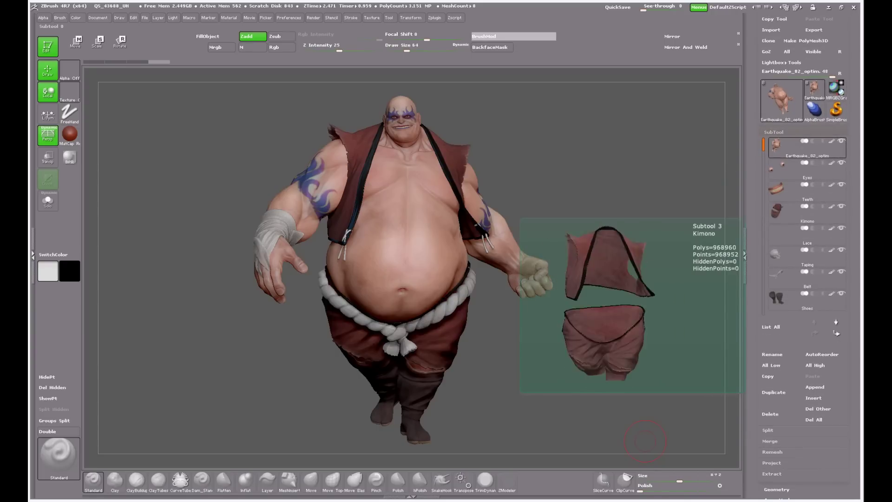
mouse_move(789, 146)
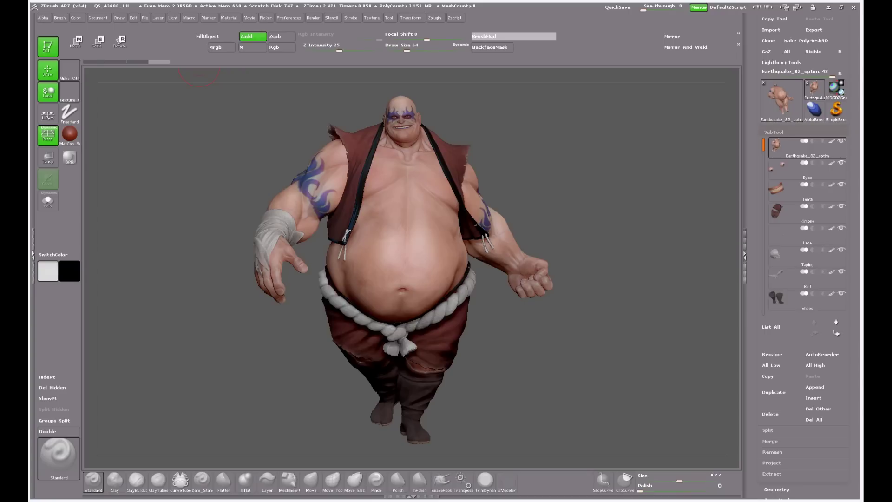
Choose KeyShot as the external renderer for the model
left_click(313, 18)
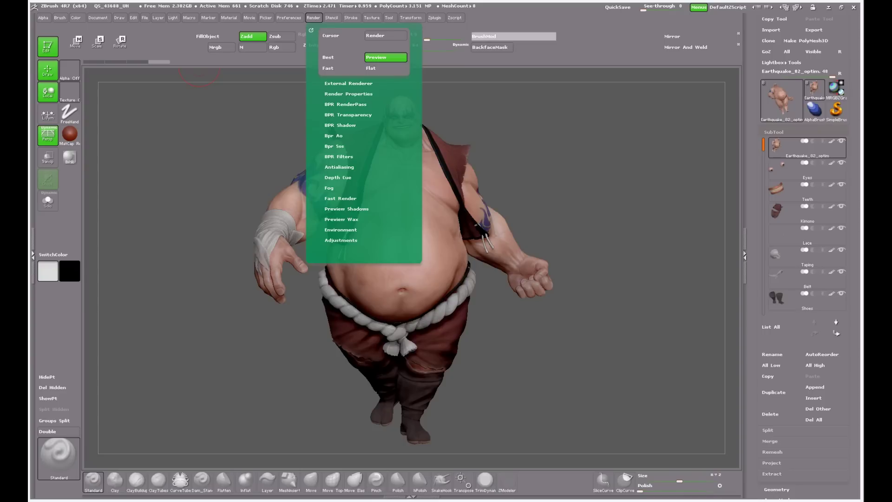
left_click(348, 83)
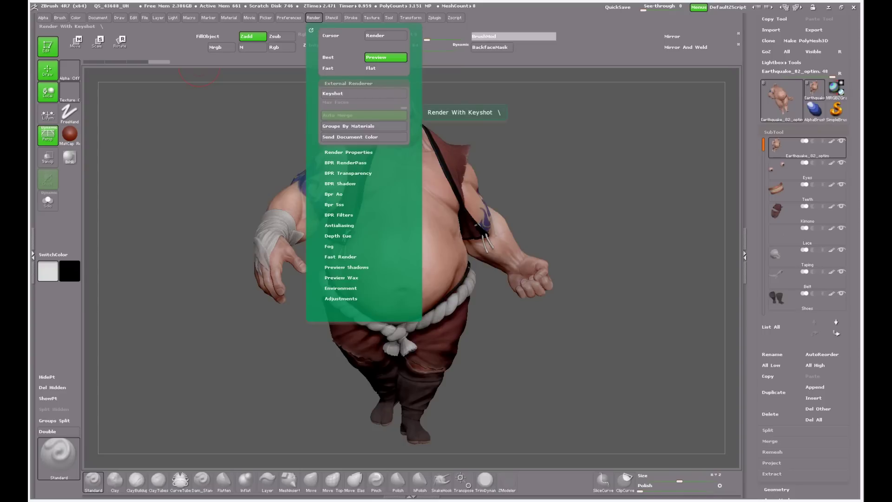
left_click(353, 94)
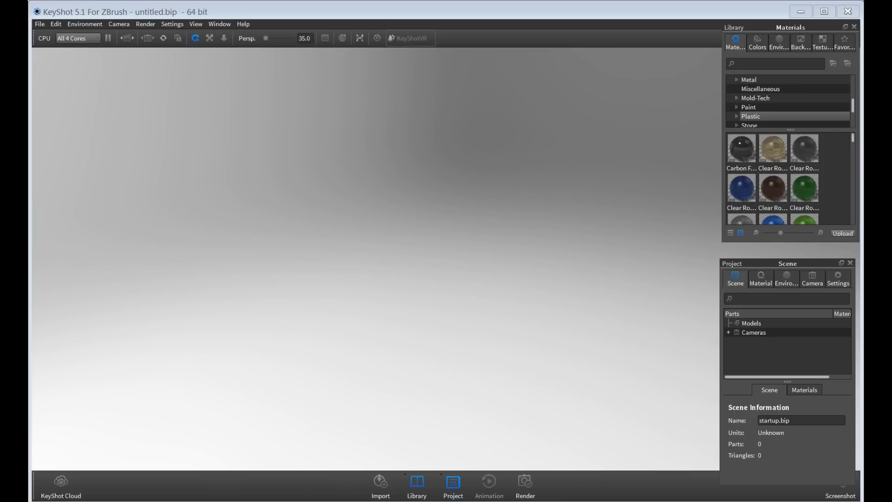
In KeyShot, look through the material library categories such as Translucent and Wood, and check the project's models and materials lists
left_click(760, 89)
left_click(760, 107)
left_click(759, 116)
left_click_drag(853, 105, 853, 114)
left_click(757, 116)
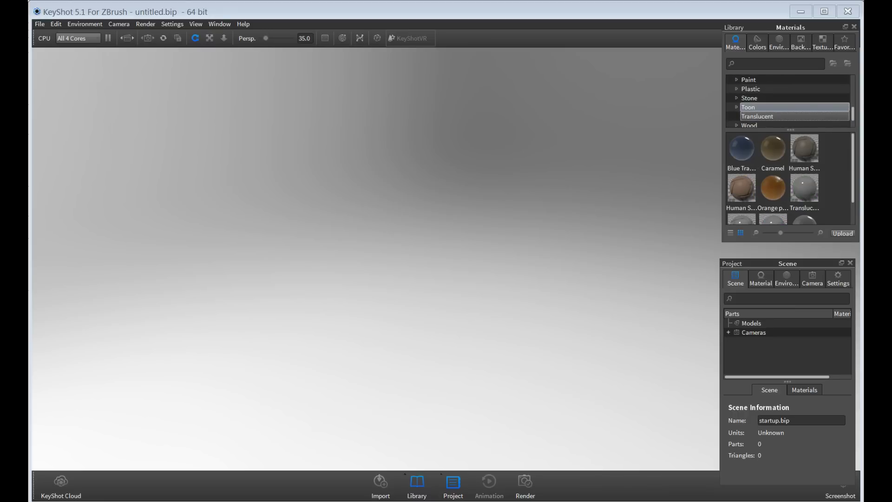
left_click(748, 107)
left_click(749, 125)
scroll(788, 107, "down", 1)
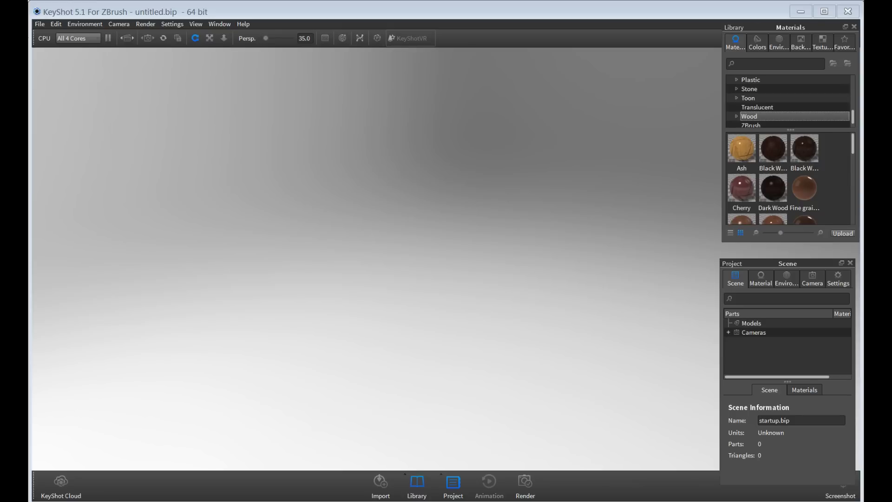
left_click(751, 323)
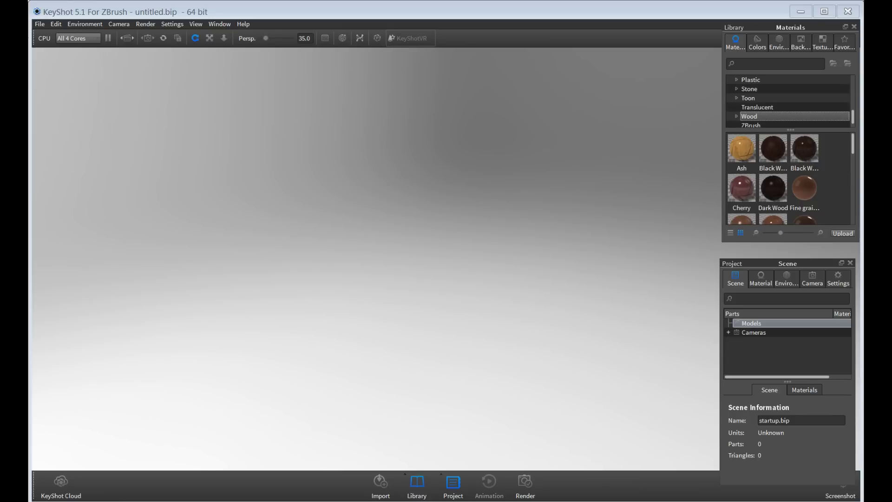
left_click(804, 390)
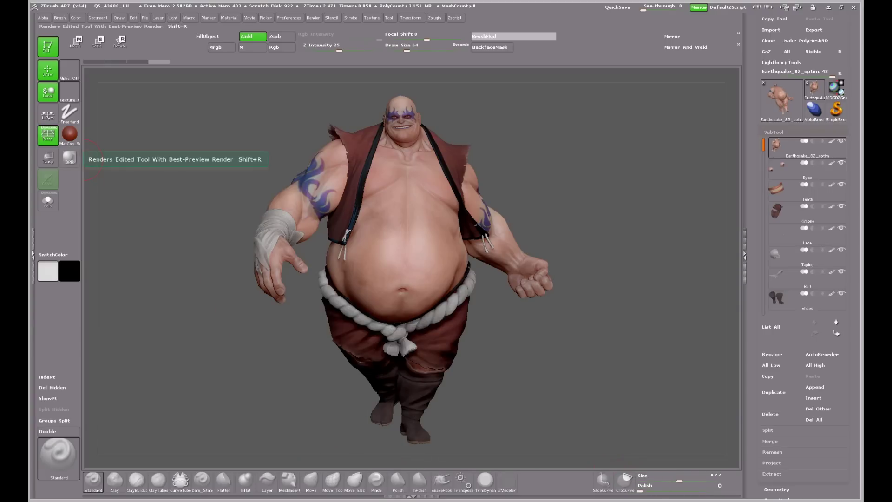
Render the character from ZBrush into KeyShot and expand the imported ZBrush model to show its individual parts and assigned materials
left_click(69, 158)
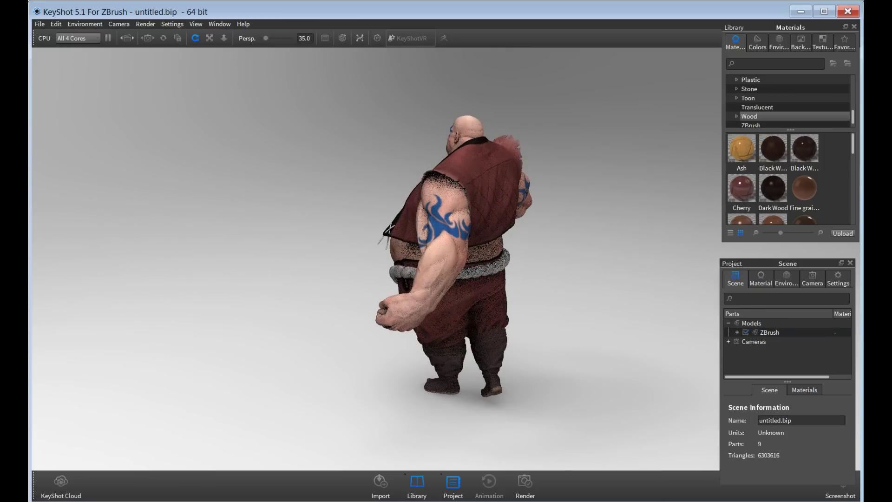
left_click(737, 332)
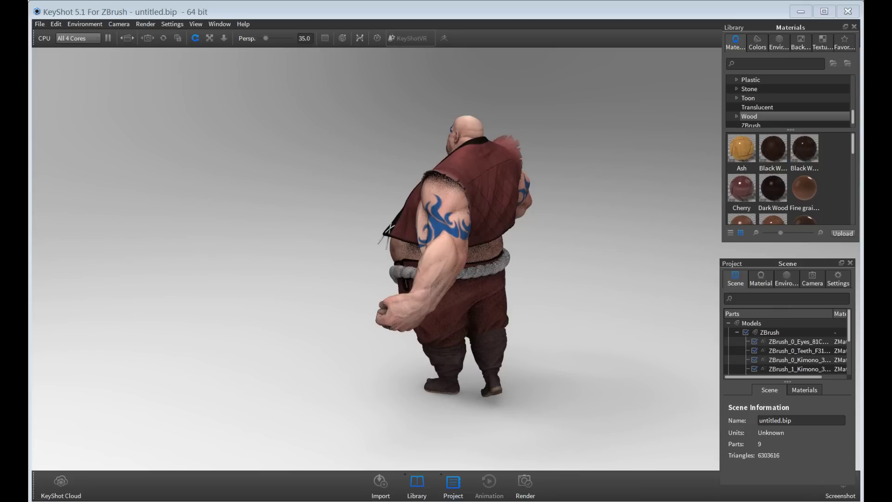
left_click_drag(773, 376, 782, 377)
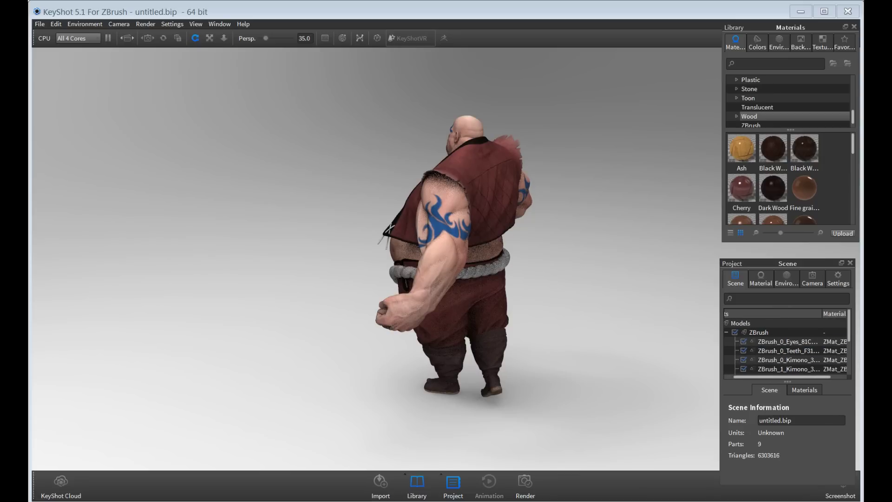
scroll(785, 346, "down", 3)
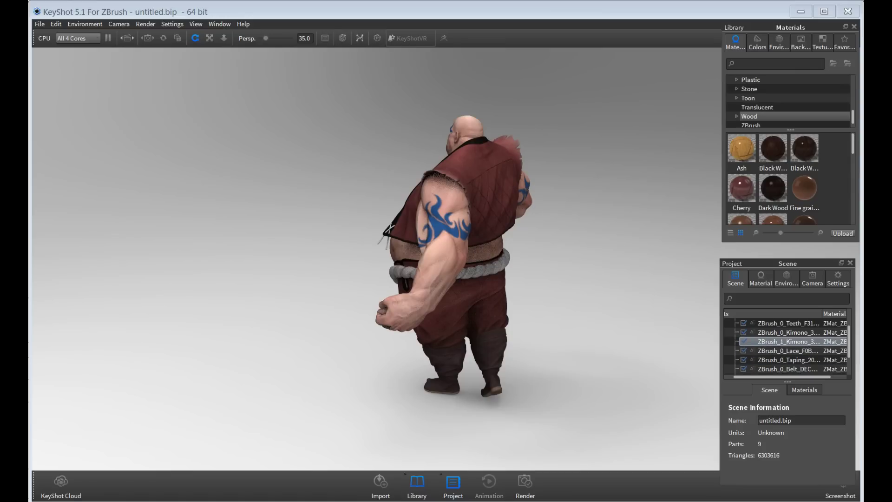
Examine the thumbnails of all materials that came in with the ZBrush model
left_click(804, 390)
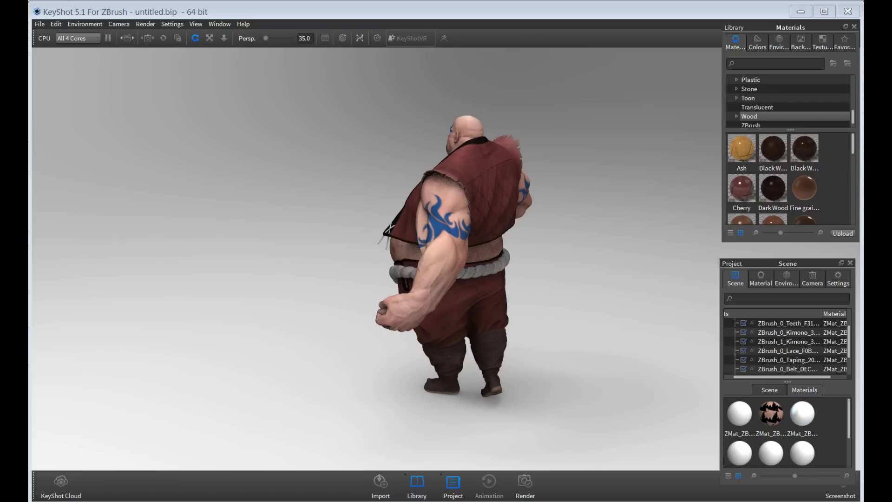
scroll(786, 432, "down", 2)
scroll(786, 432, "down", 1)
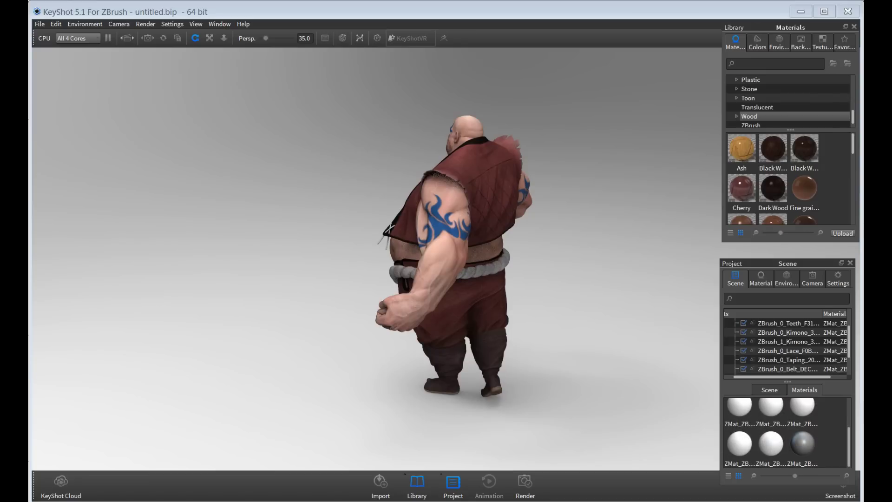
scroll(786, 432, "up", 2)
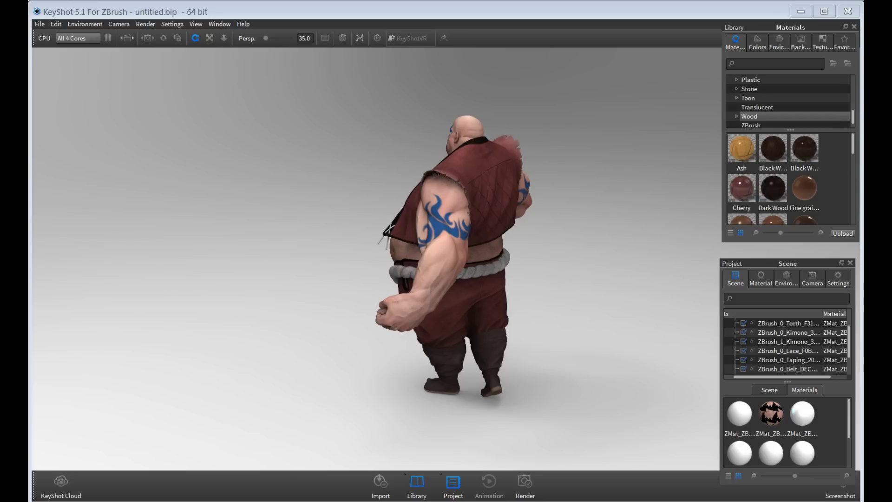
Turn the camera to the front of the character and lower the figure slightly so it is fully framed
left_click_drag(418, 260, 613, 260)
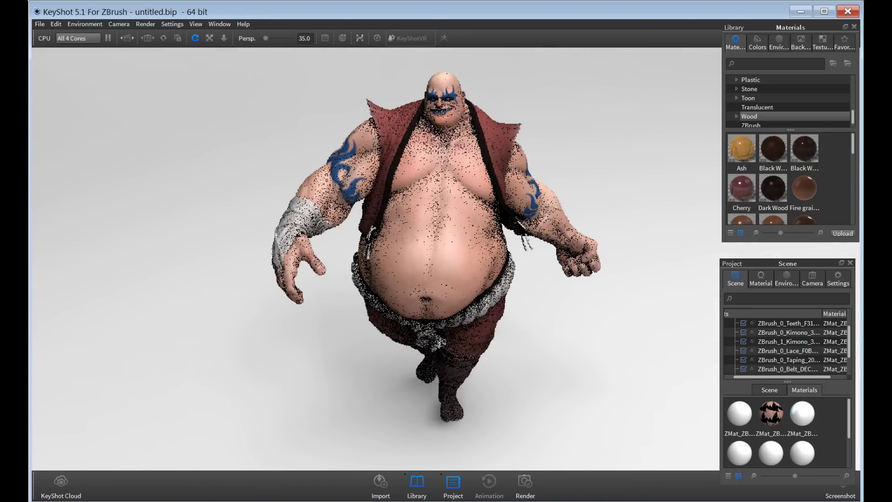
middle_click_drag(435, 260, 436, 273)
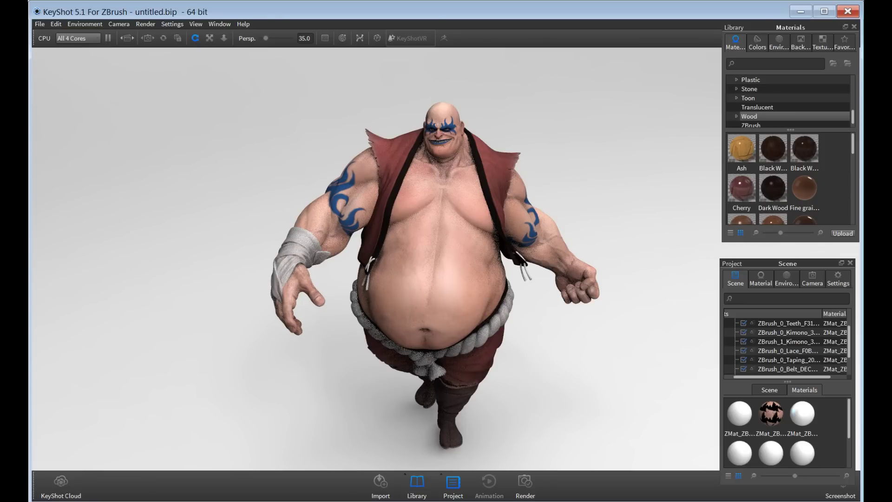
Review the still-image render options for file format and resolution, and close them without rendering
key("ctrl+p")
key("ctrl+p")
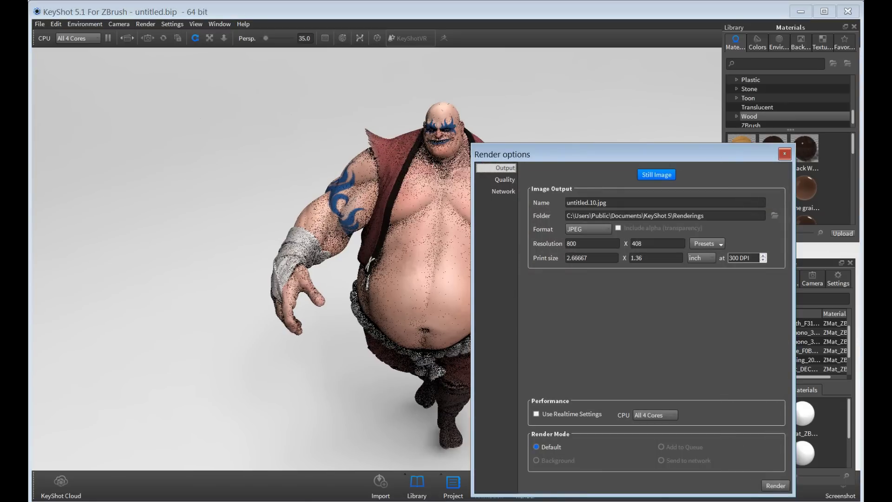
left_click(588, 229)
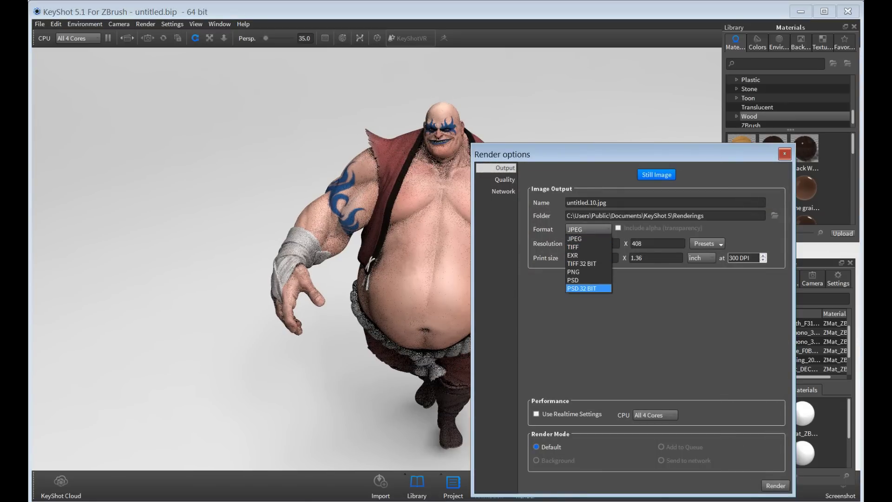
key("Escape")
left_click(707, 244)
left_click(576, 243)
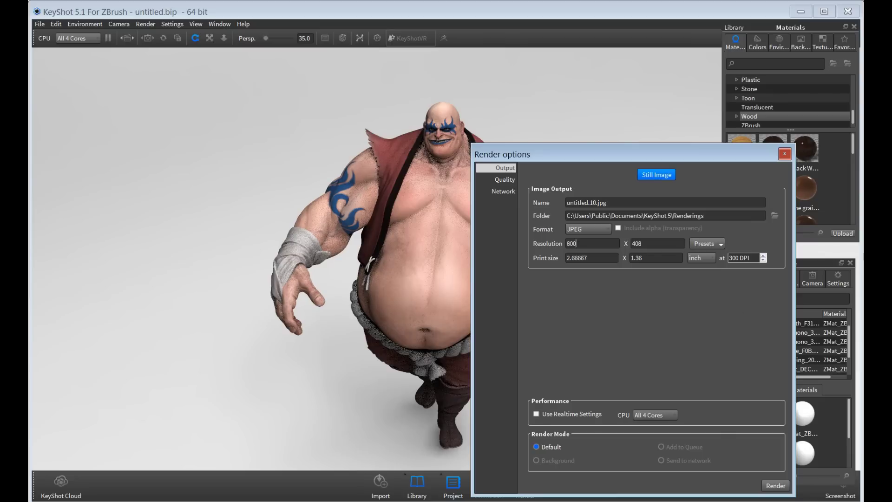
type("0")
left_click(784, 154)
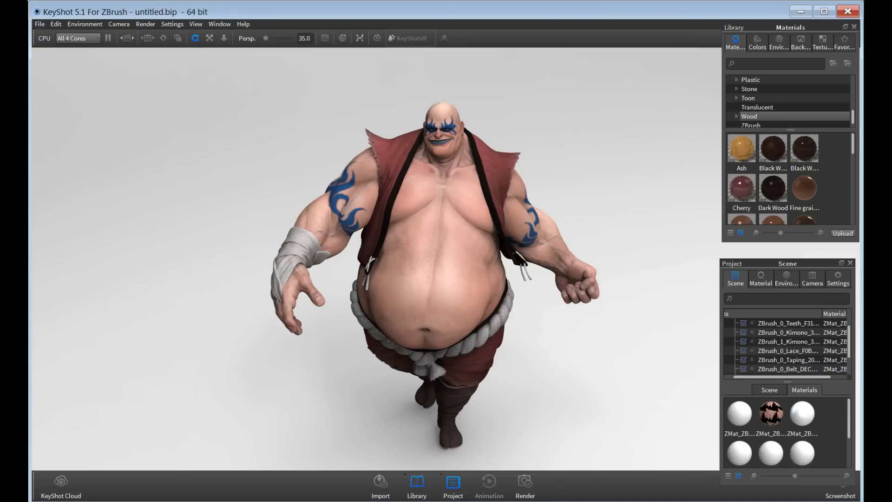
Search the material library for "skin" and apply the Human Skin #1 material to the Earthquake body part
scroll(786, 346, "down", 1)
left_click(798, 369)
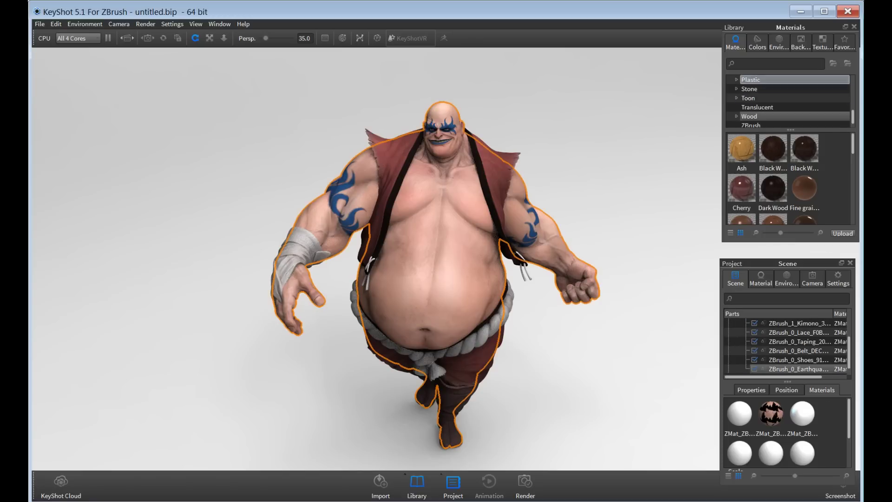
left_click(739, 64)
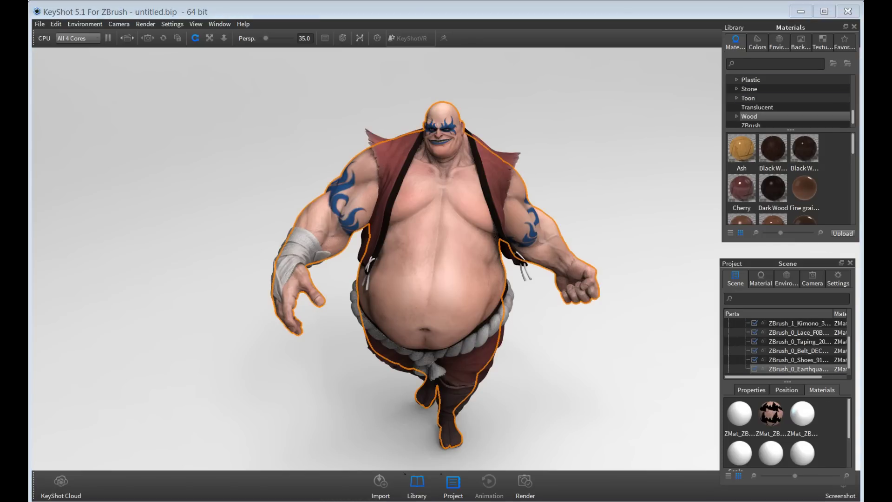
type("skin")
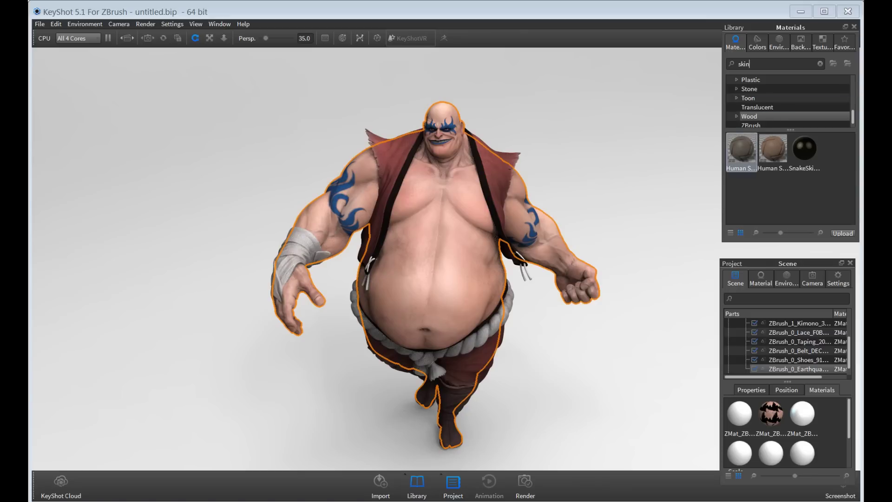
left_click(742, 151)
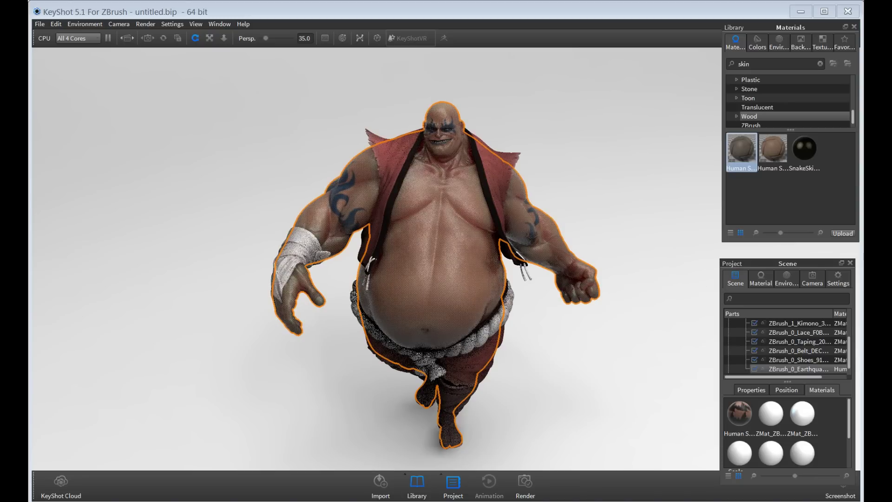
Move the Project window up slightly and extend its height downward to show more of its contents
scroll(785, 346, "down", 1)
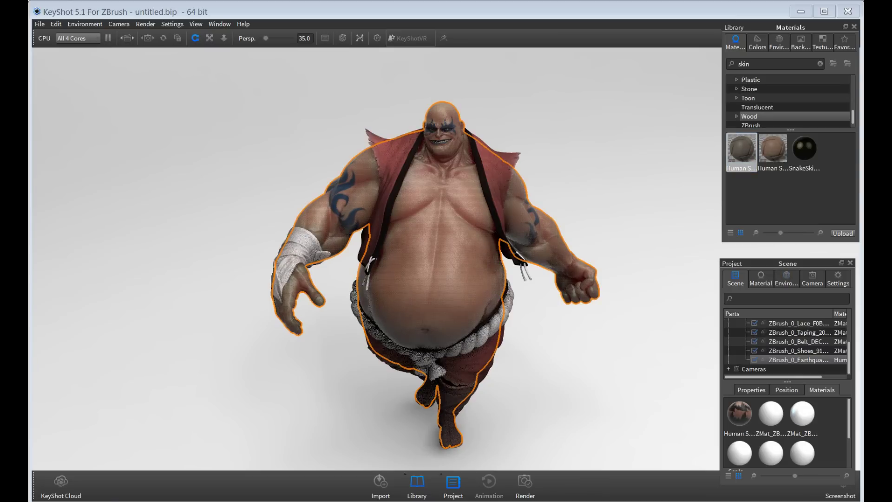
left_click_drag(787, 263, 786, 257)
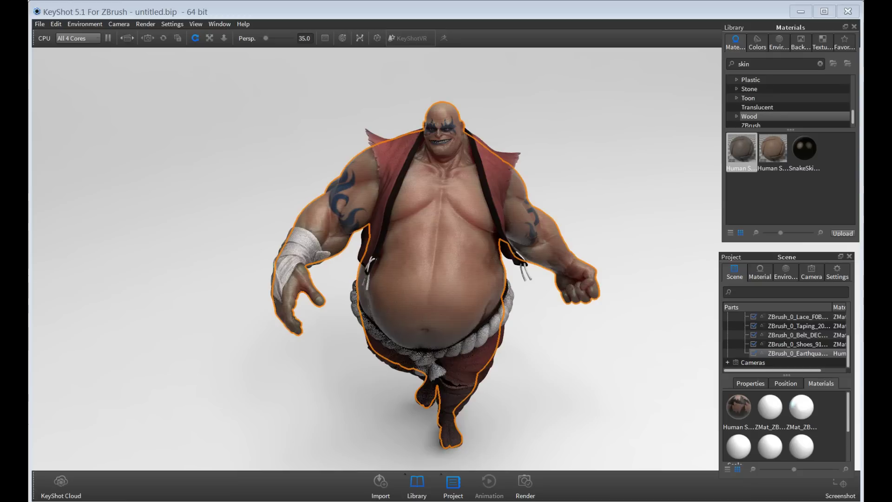
left_click_drag(786, 477, 787, 494)
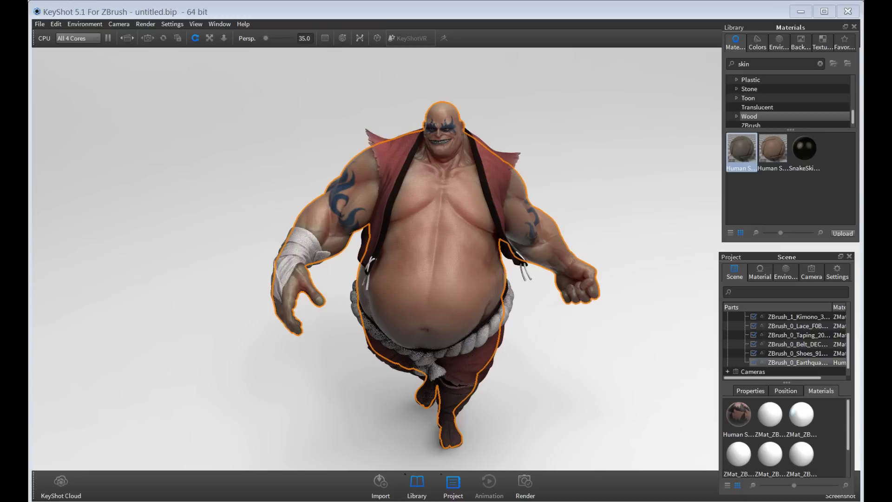
Edit the character's Human Skin #1 material and rename it "body"
left_click(759, 272)
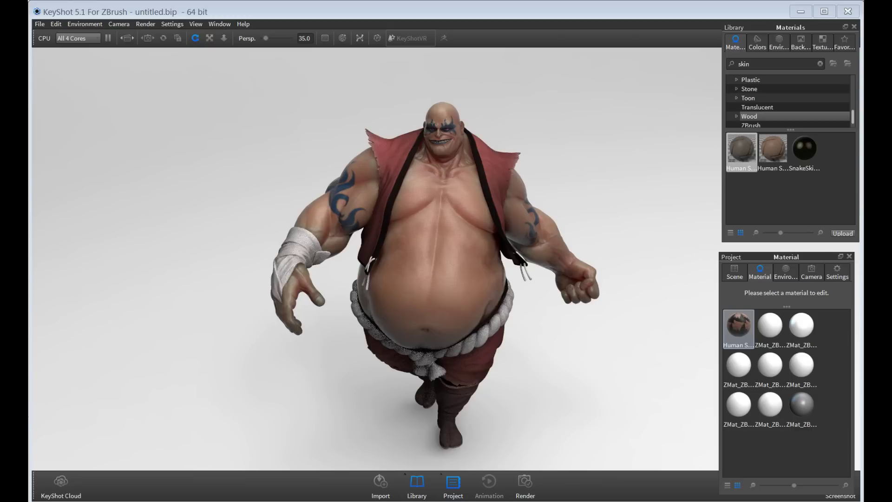
right_click(744, 326)
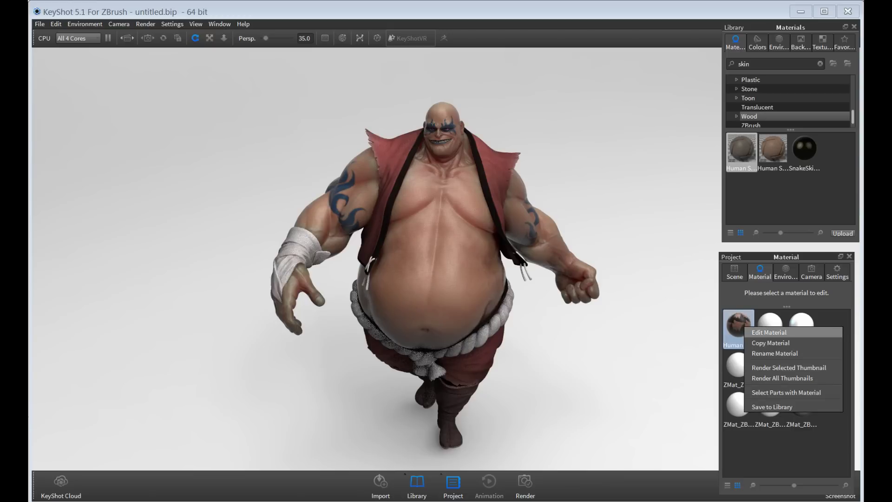
left_click(762, 332)
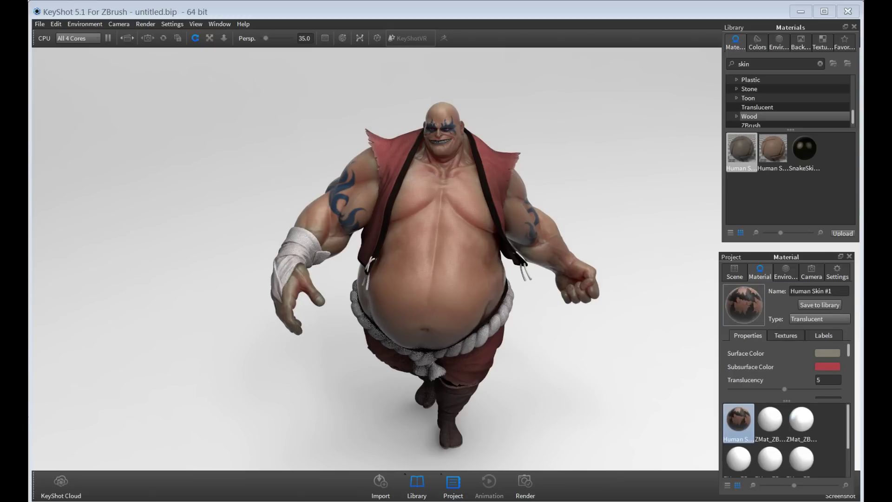
left_click_drag(832, 291, 790, 290)
type("body")
key("Return")
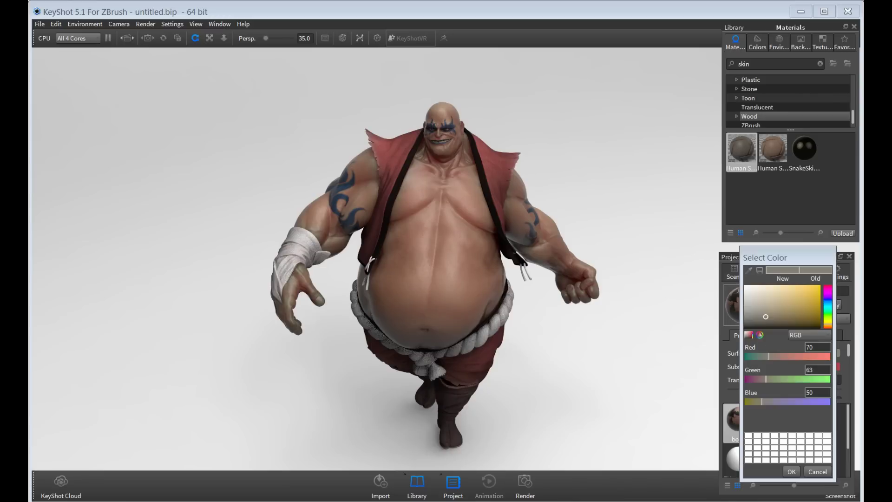
Set the body material's surface color to near-white (RGB 247, 246, 244) and its translucency to 8
left_click_drag(765, 317, 745, 286)
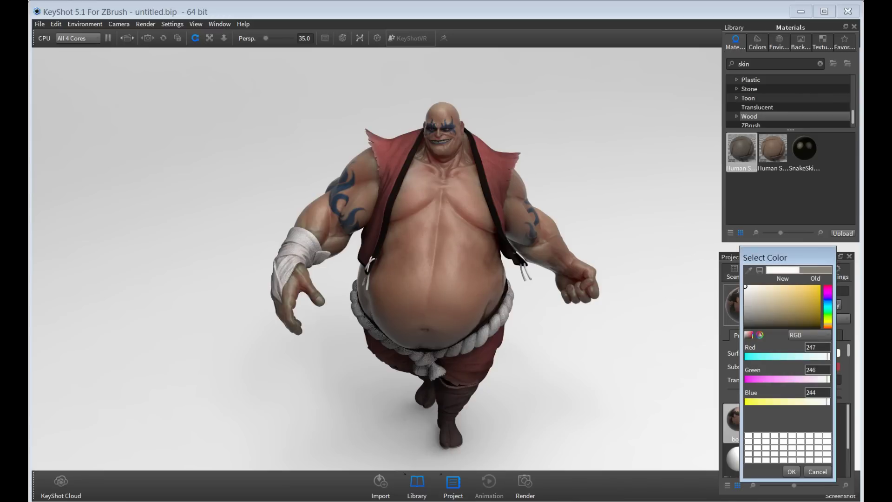
left_click(791, 471)
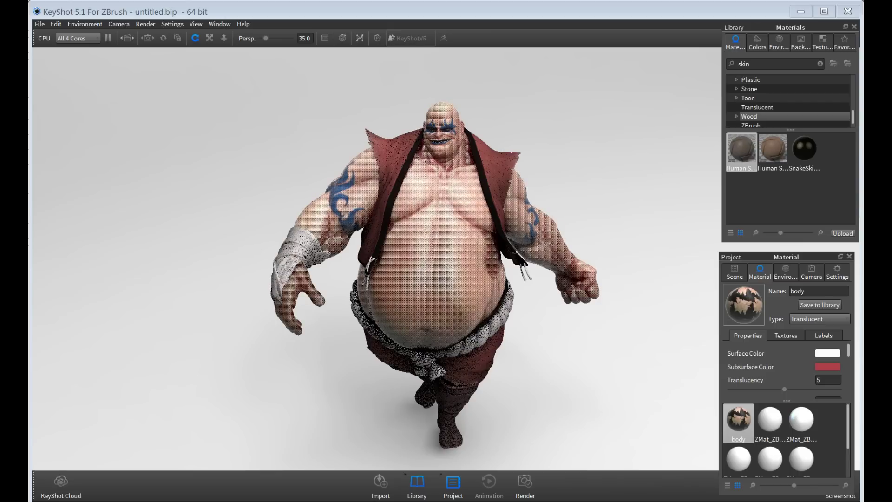
double_click(817, 380)
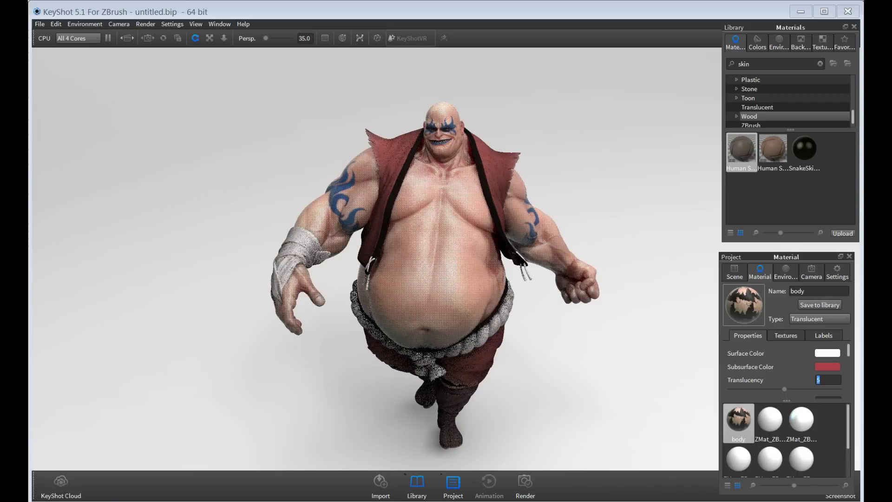
type("8")
key("Return")
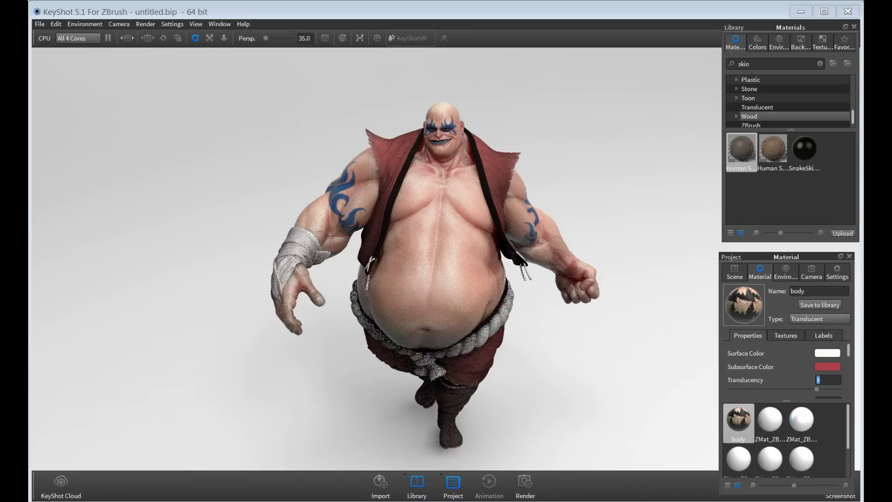
Lower the body material's roughness to 0.044
scroll(785, 367, "down", 5)
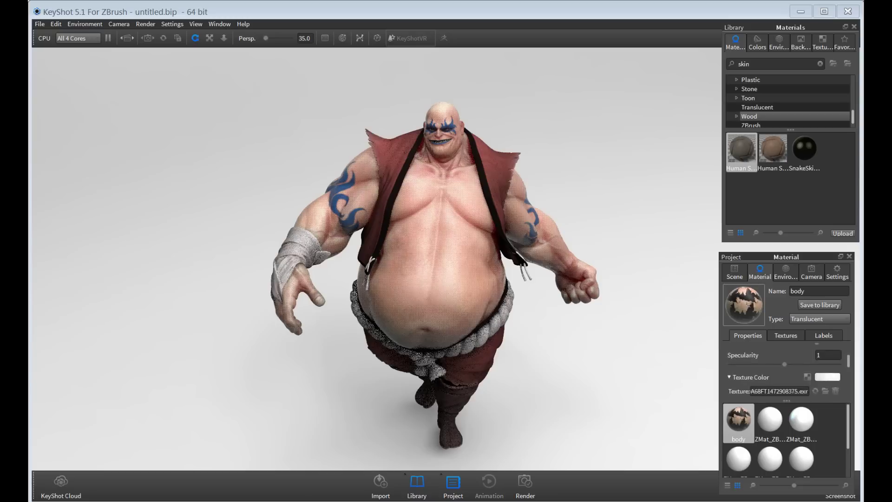
scroll(785, 367, "down", 2)
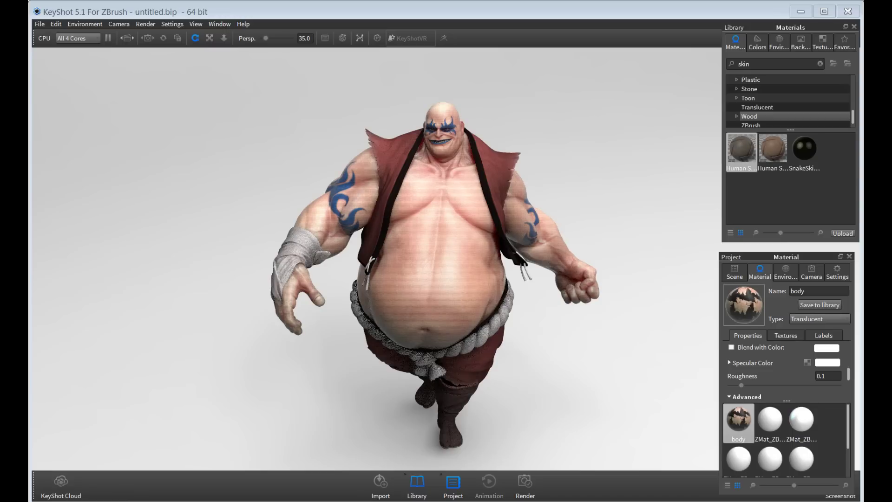
left_click_drag(741, 384, 739, 384)
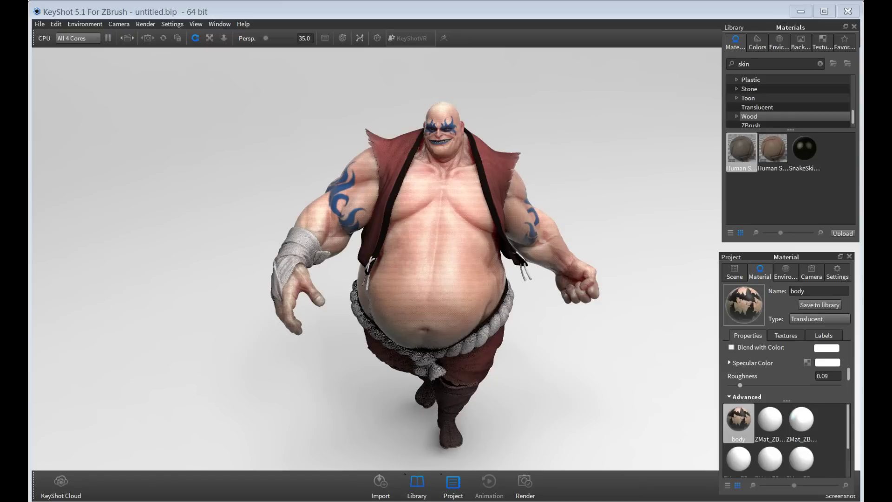
left_click_drag(740, 385, 735, 385)
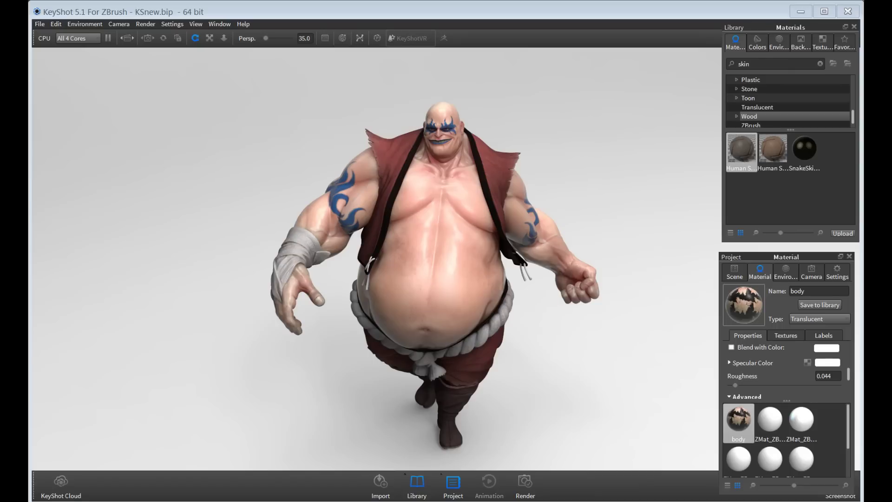
Isolate the character's boots by hiding the whole ZBrush model and showing only the Shoes part
left_click_drag(567, 373, 604, 358)
scroll(603, 354, "up", 2)
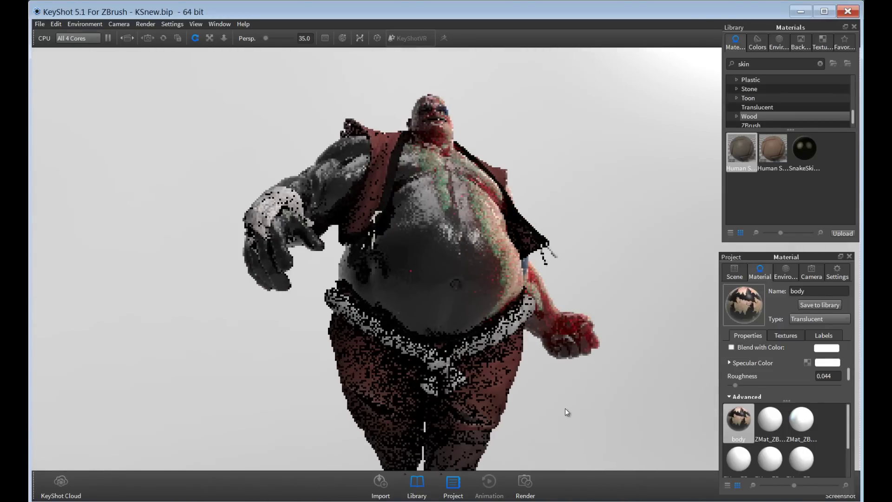
scroll(564, 408, "up", 2)
middle_click_drag(591, 310, 609, 208)
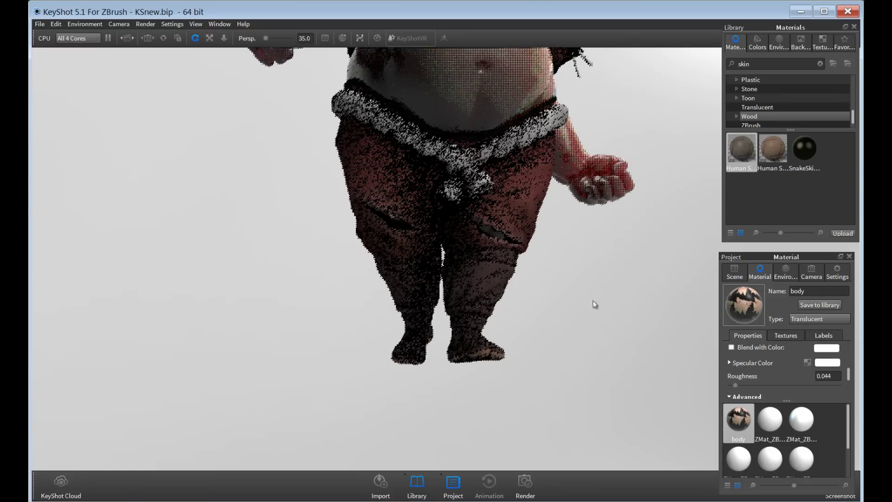
left_click_drag(610, 304, 649, 298)
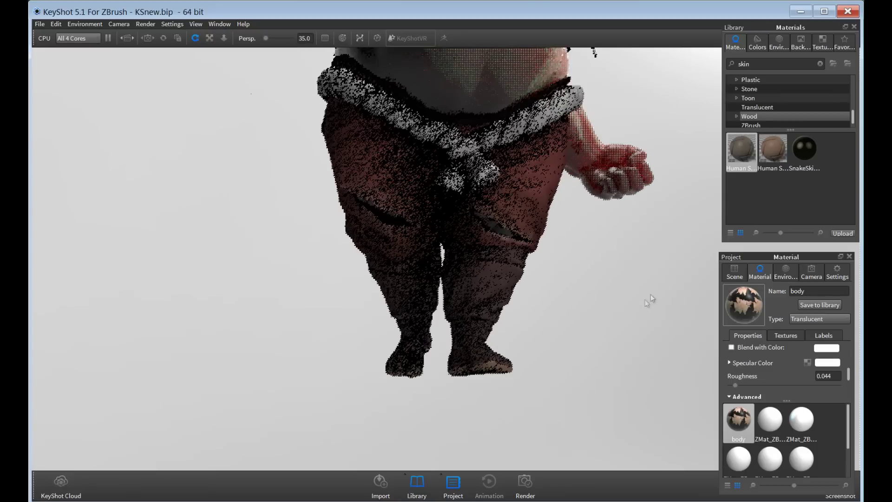
left_click(735, 272)
left_click(771, 317)
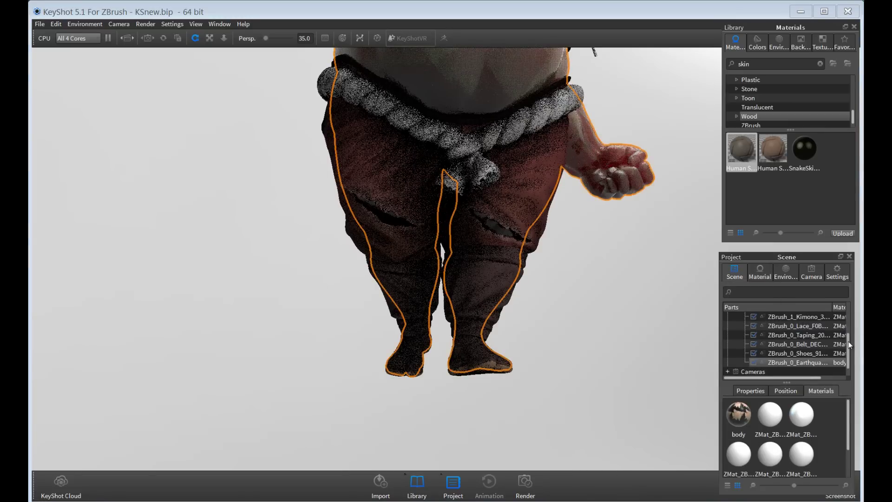
left_click_drag(848, 343, 853, 319)
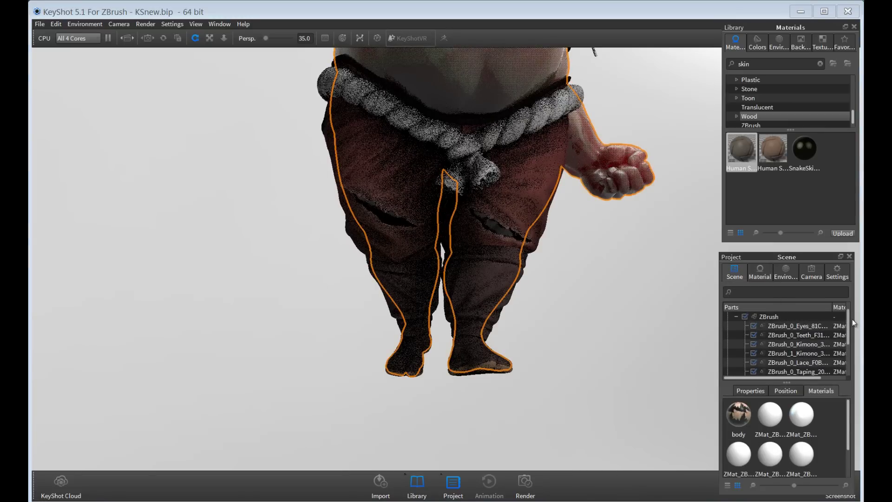
left_click(742, 318)
left_click(745, 316)
left_click_drag(852, 347, 858, 359)
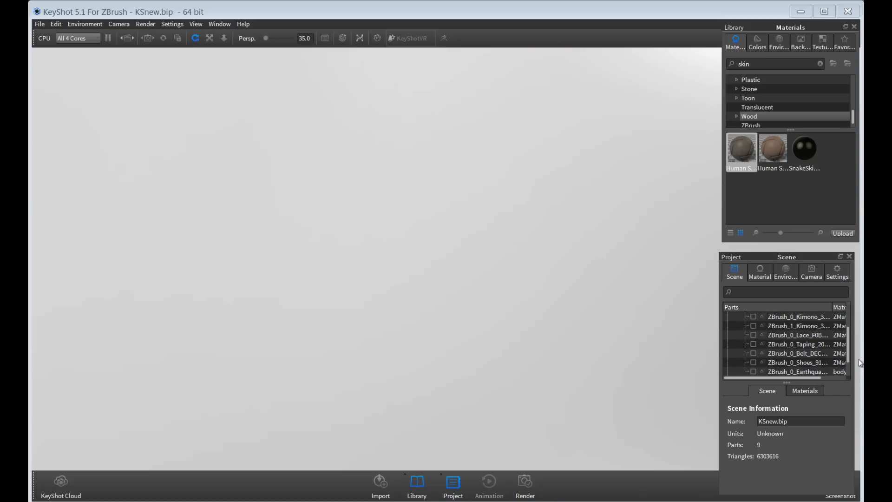
left_click(752, 362)
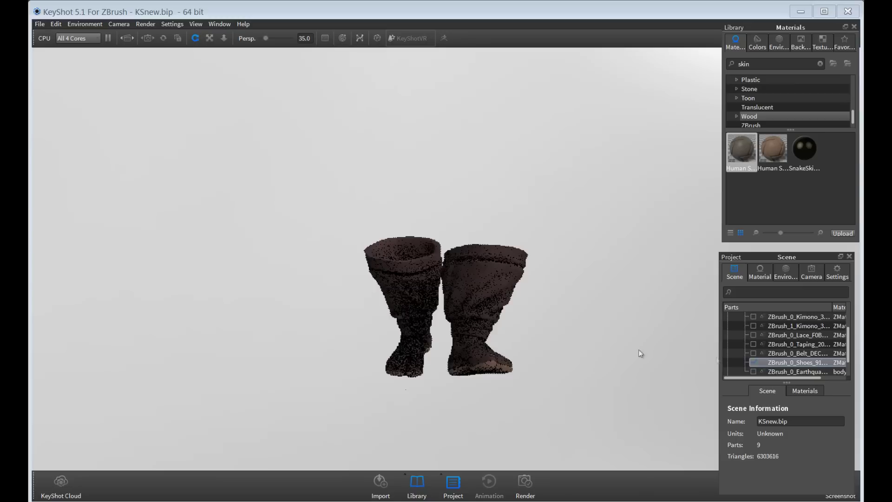
Browse the material library to the Leather category within Mold-Tech
scroll(585, 327, "up", 6)
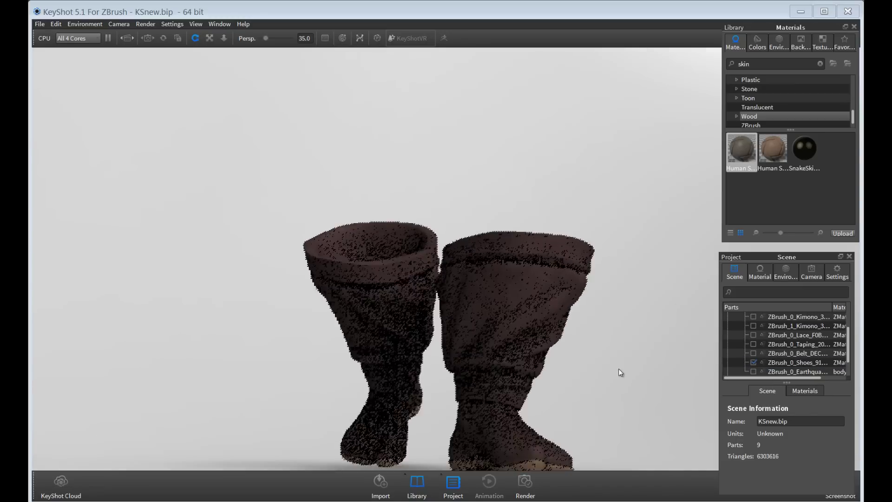
scroll(563, 283, "up", 3)
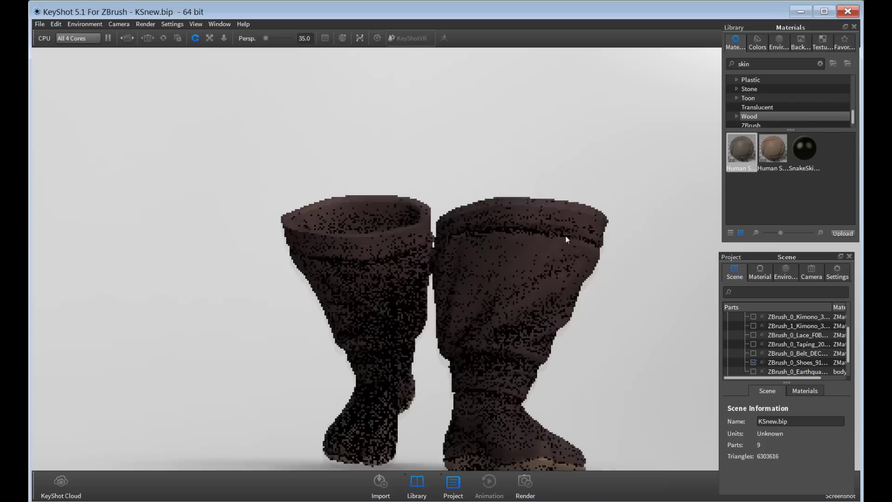
middle_click_drag(565, 235, 516, 196)
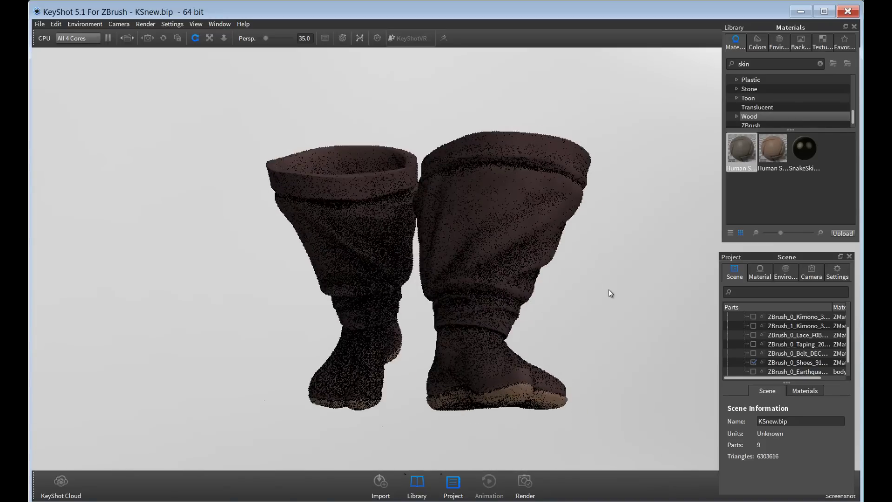
left_click_drag(609, 293, 582, 363)
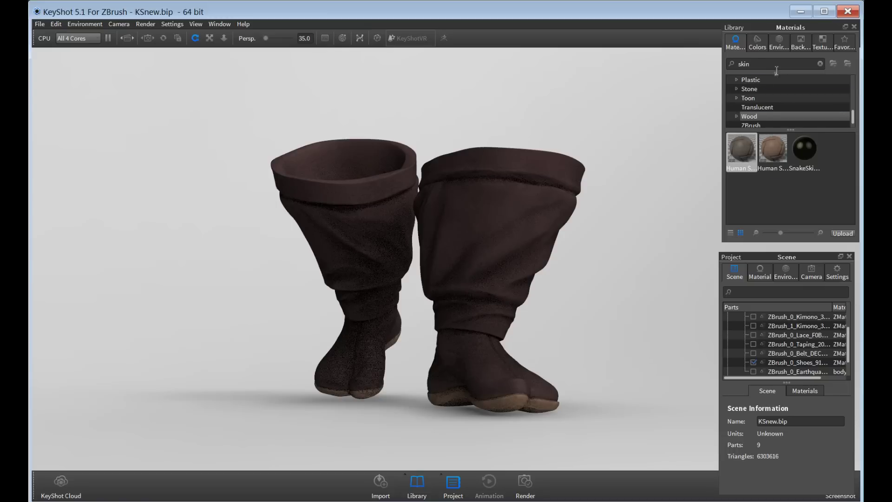
left_click_drag(853, 116, 854, 85)
scroll(768, 114, "down", 1)
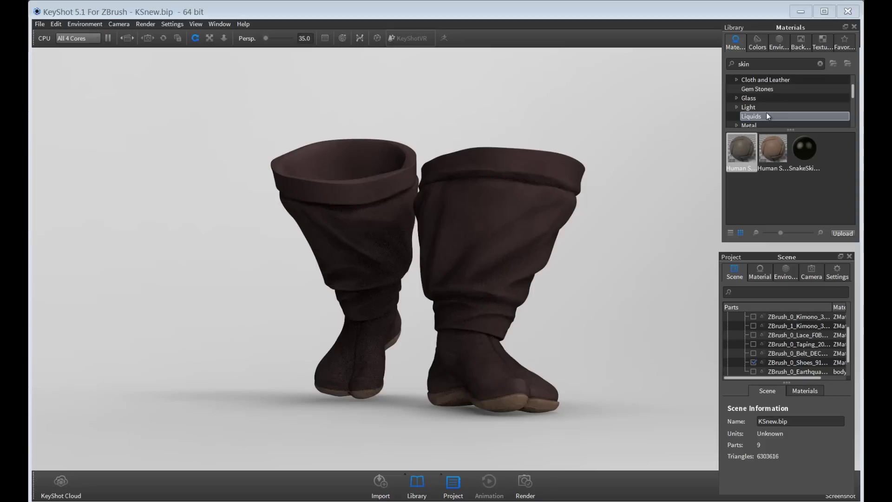
left_click(737, 79)
left_click(744, 98)
scroll(805, 99, "down", 1)
scroll(805, 99, "down", 4)
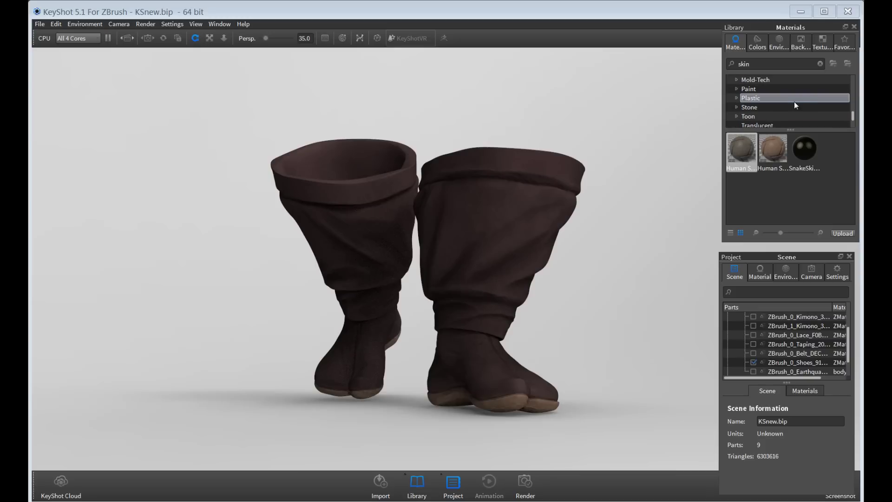
scroll(793, 101, "down", 1)
scroll(734, 82, "up", 1)
left_click(737, 79)
left_click(754, 107)
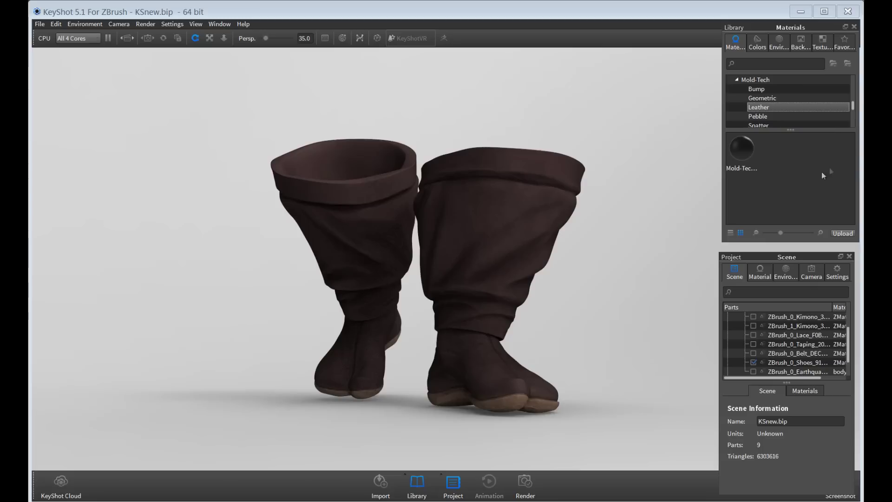
Apply the Mold-Tech leather material to the boots while retaining their painted texture
left_click(749, 147)
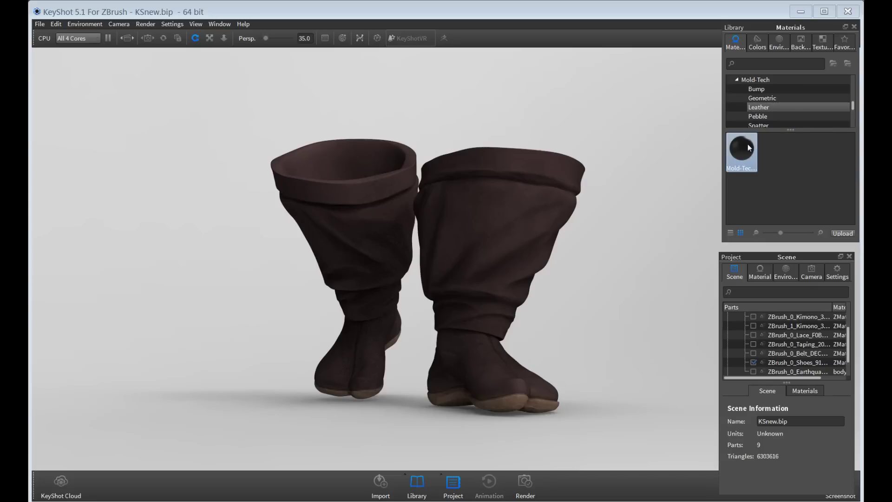
left_click_drag(749, 148, 485, 259)
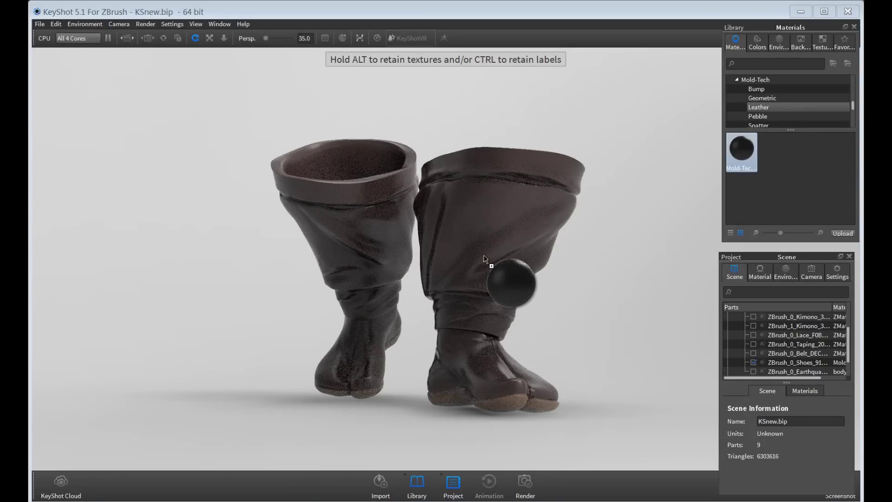
left_click_drag(483, 259, 484, 257)
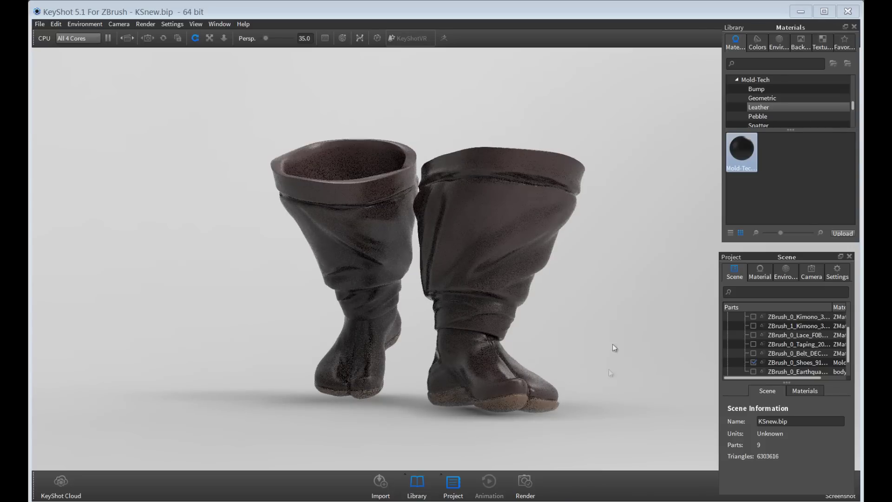
Open the Shoes part's Mold-Tech-1426 #1 material for editing and rename it "boots"
scroll(626, 341, "up", 1)
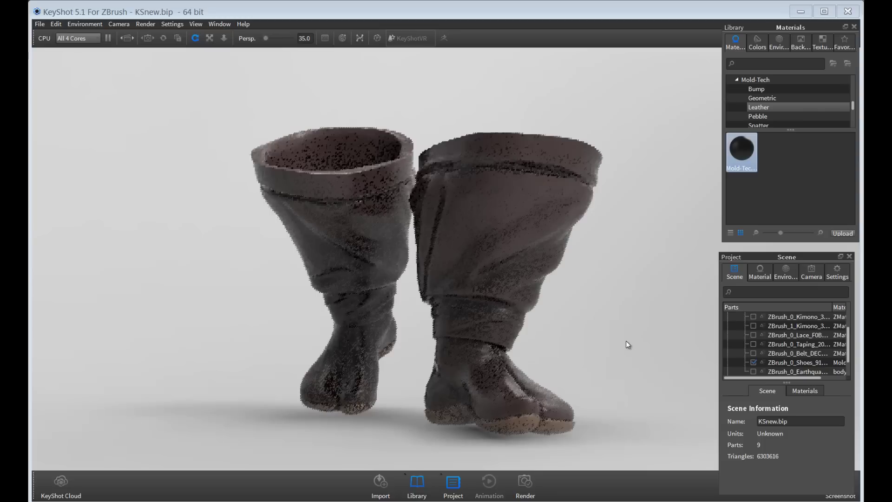
scroll(626, 341, "up", 1)
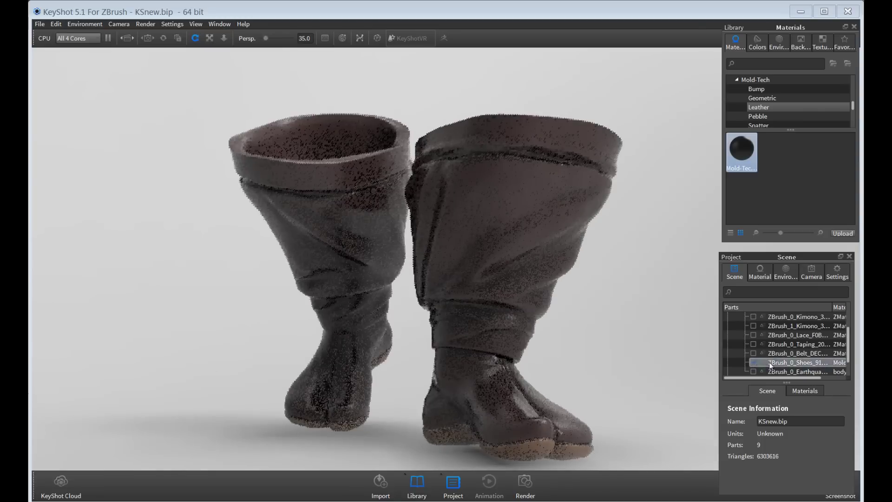
left_click(804, 362)
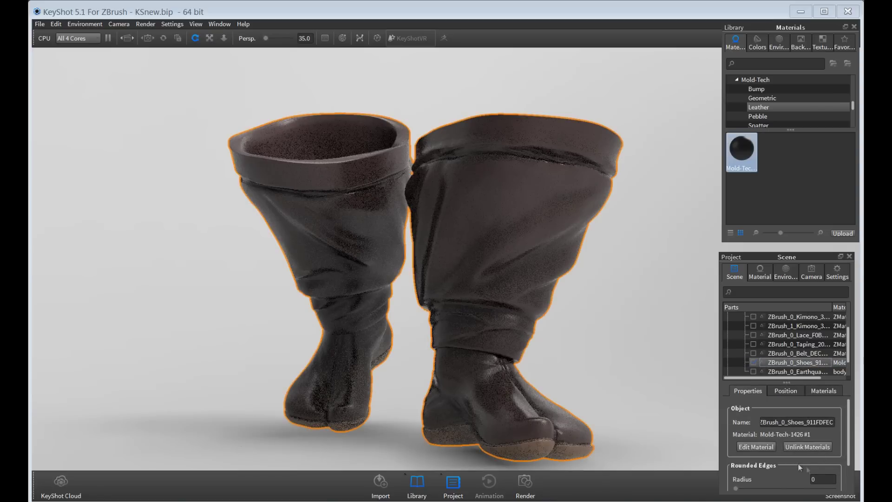
left_click(758, 272)
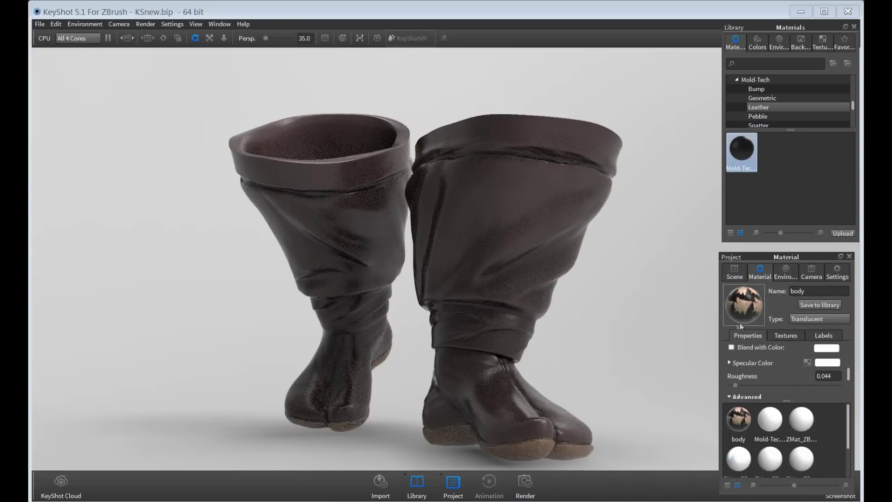
double_click(766, 422)
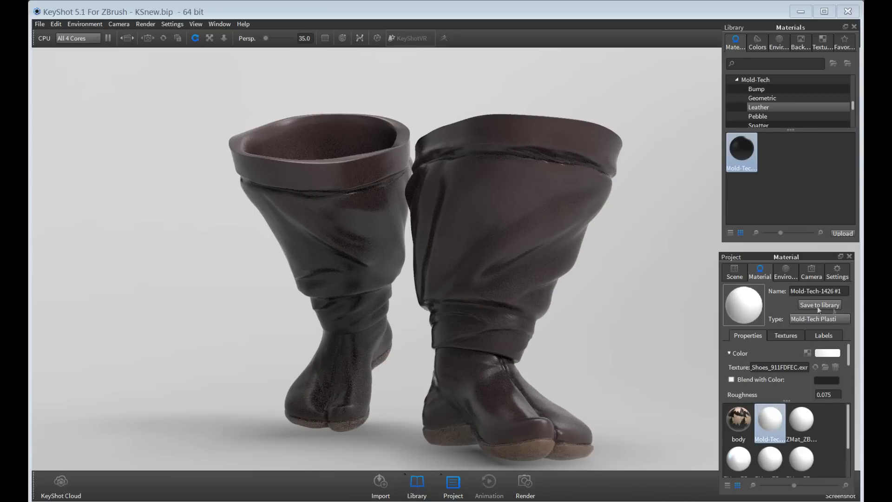
left_click_drag(841, 291, 758, 300)
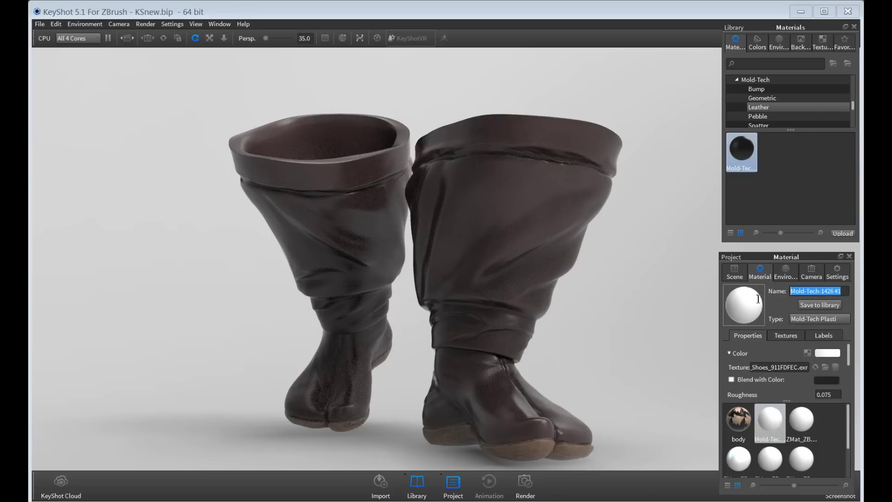
type("b")
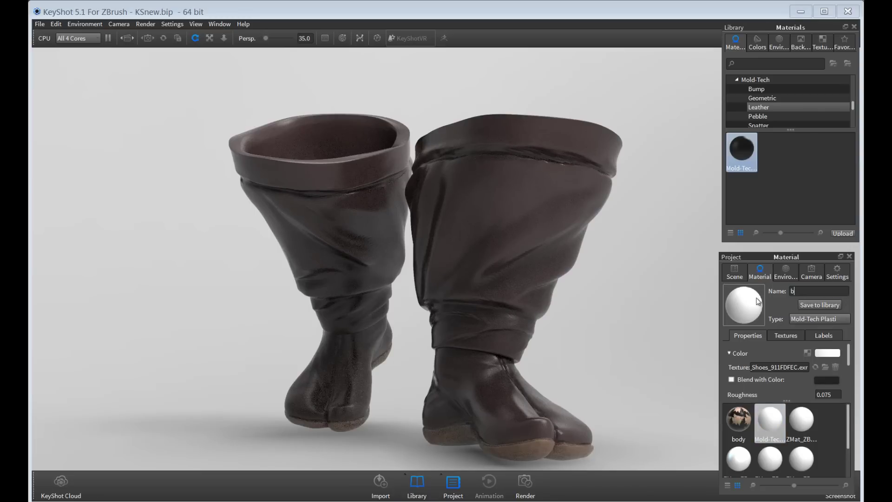
type("oots")
key("Return")
Change the boots material's type to Leather and set its Color1 to a dark red
left_click(842, 318)
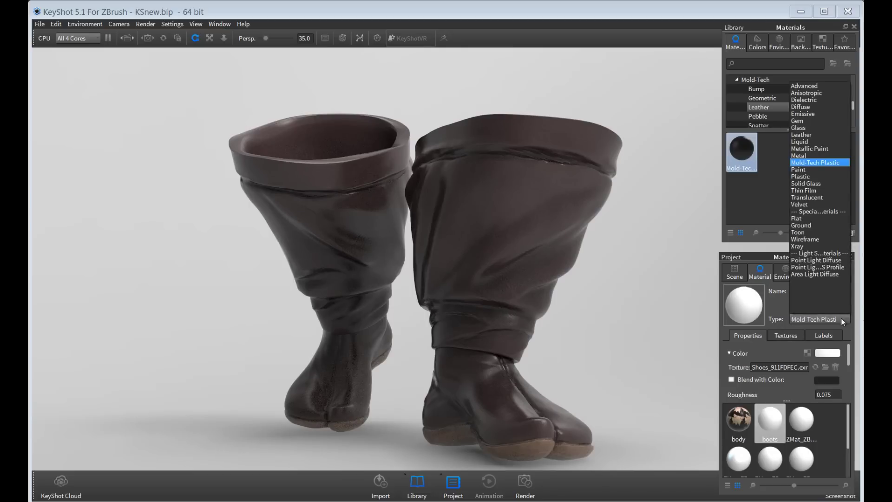
left_click(806, 134)
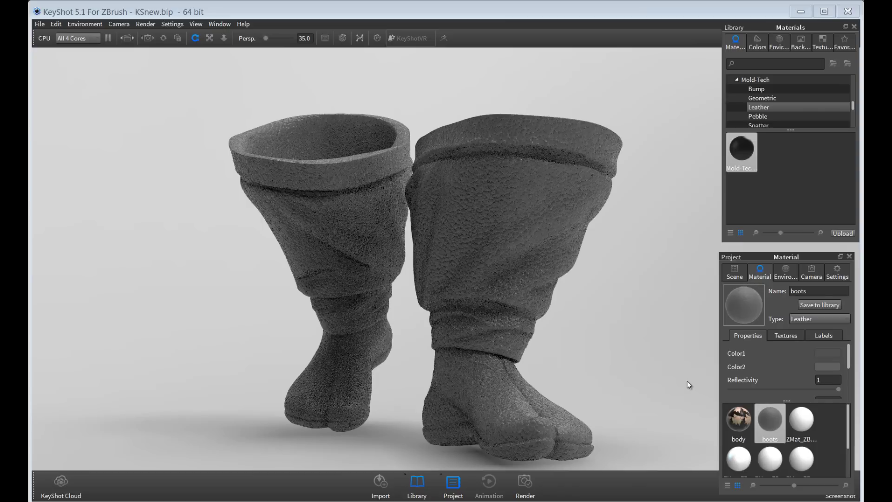
left_click(829, 355)
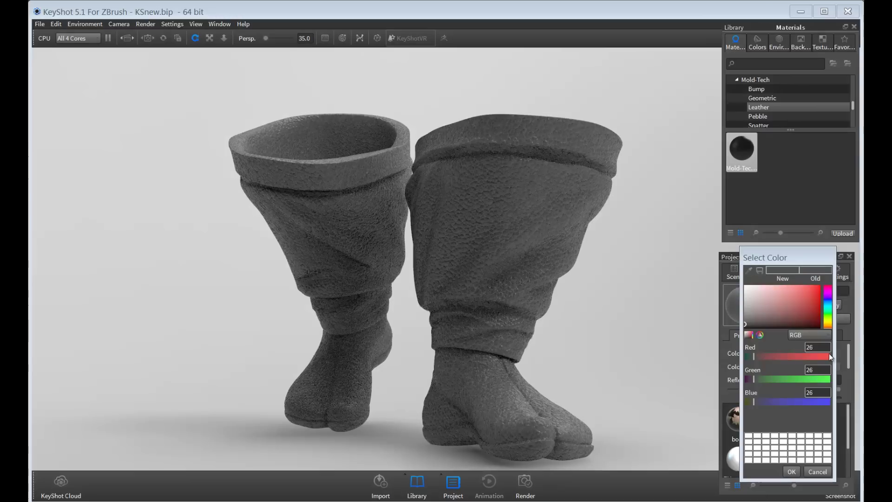
left_click(817, 322)
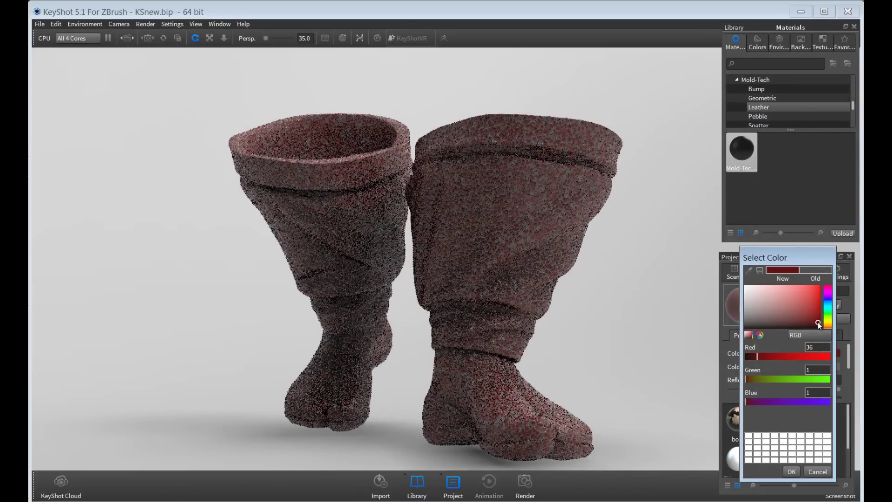
left_click_drag(817, 323, 820, 325)
left_click(792, 472)
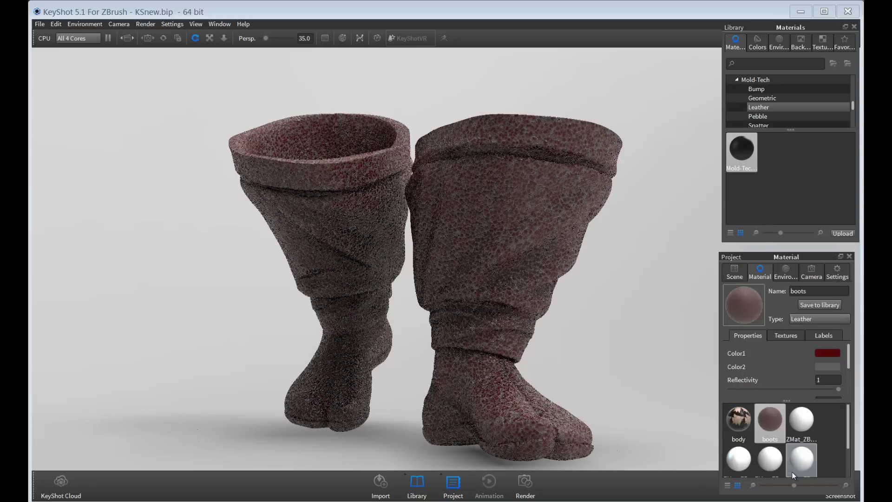
Set the boots leather material's Color2 to a near-black red with RGB 3, 0, 0
left_click(821, 369)
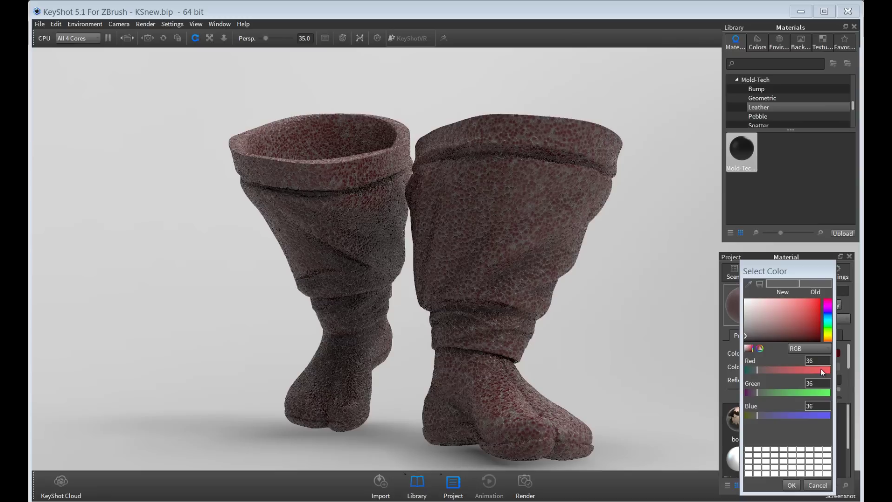
left_click(819, 342)
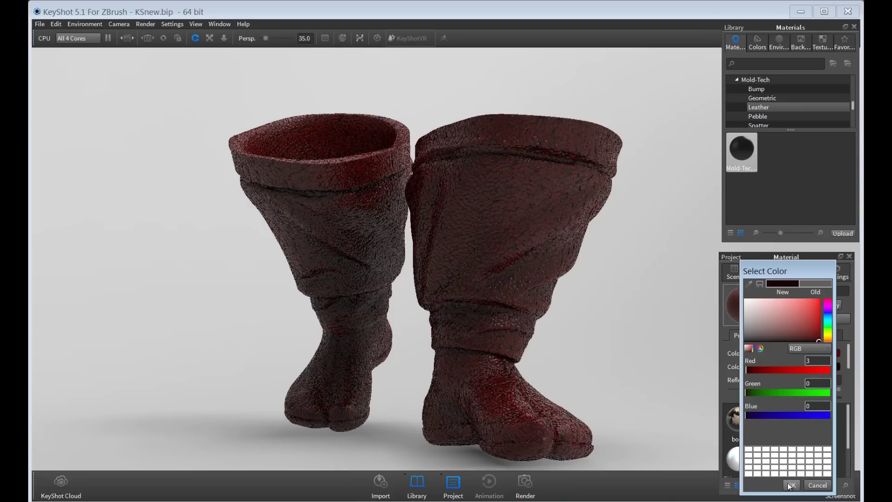
left_click(790, 485)
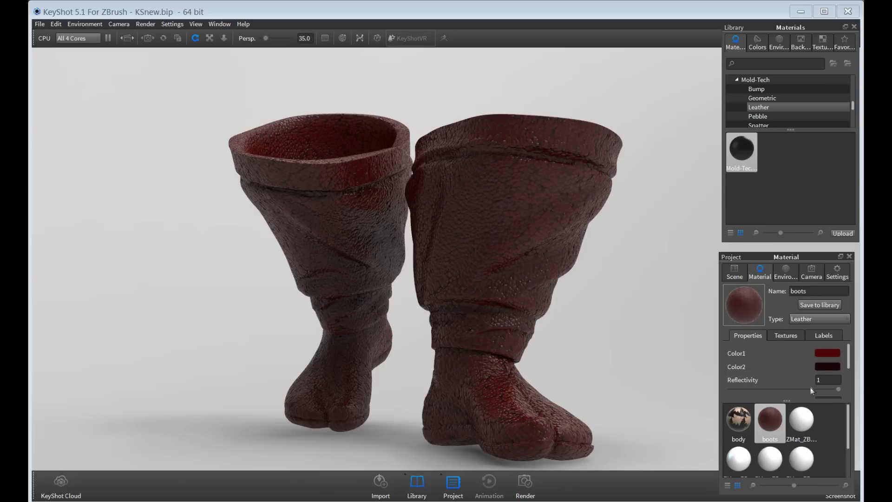
Set the boots material's roughness to 0.161 and its texture scale to 391
left_click_drag(848, 362, 848, 381)
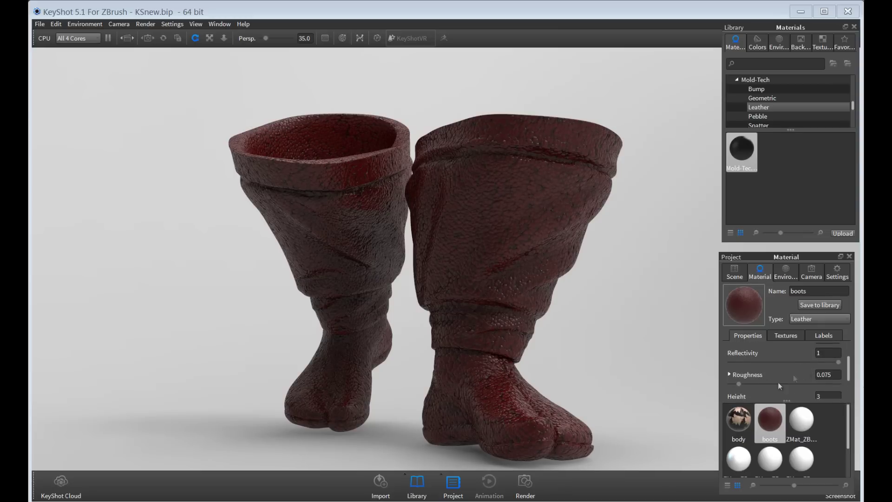
mouse_move(746, 384)
left_mouse_down()
mouse_move(737, 383)
mouse_move(749, 384)
left_mouse_up()
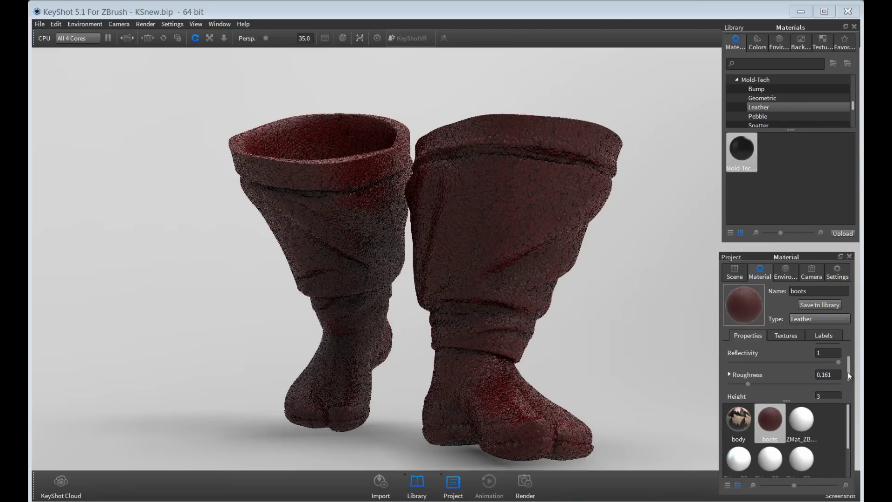
scroll(849, 370, "down", 3)
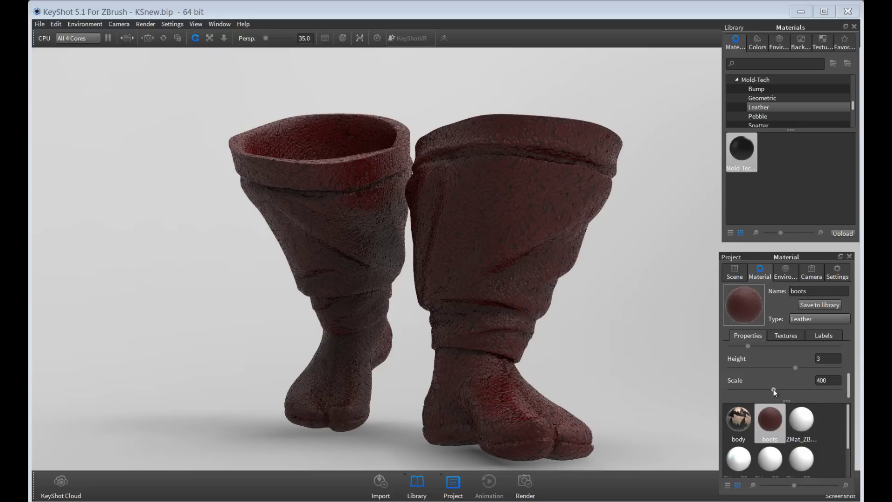
left_click_drag(783, 388, 793, 388)
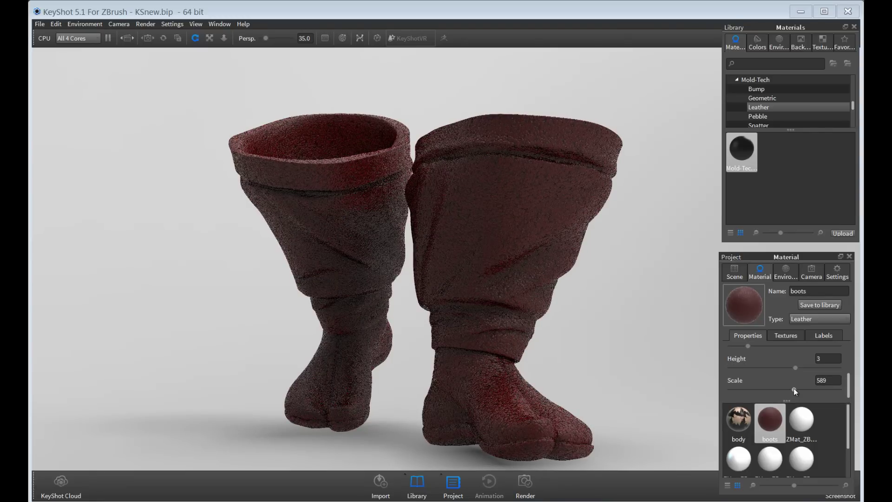
left_click_drag(793, 389, 773, 389)
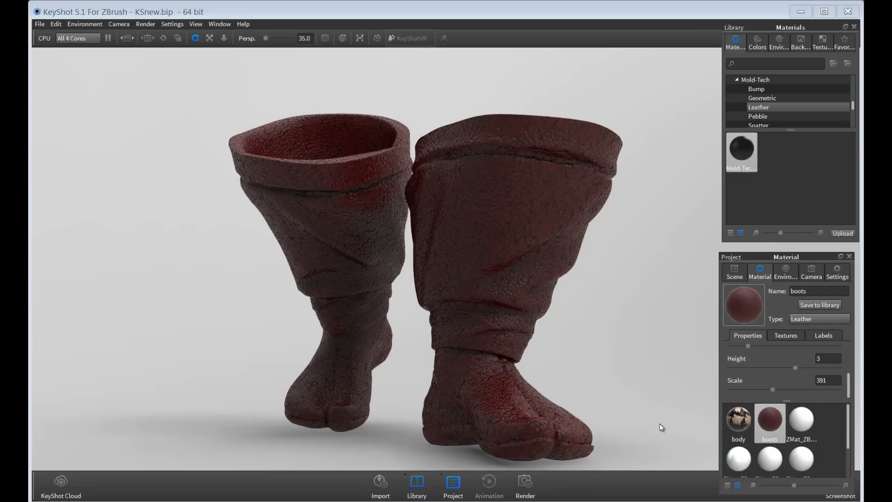
Show all parts of the ZBrush model again
scroll(662, 427, "down", 3)
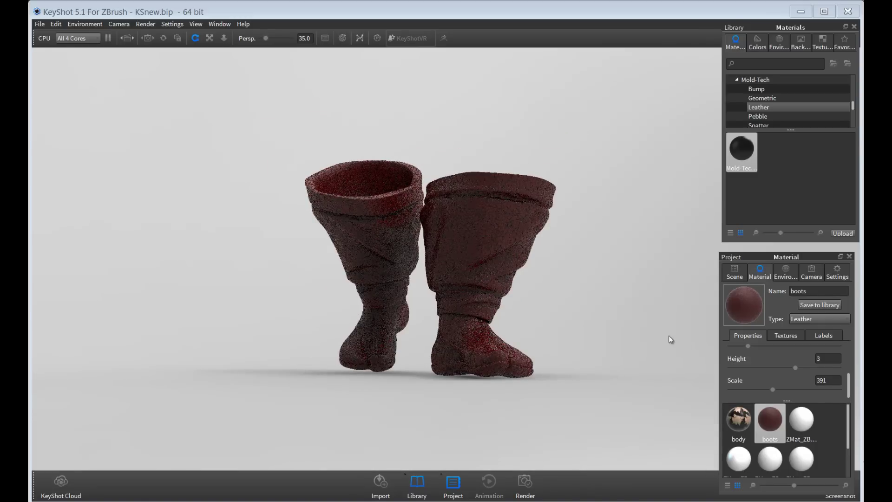
left_click(733, 271)
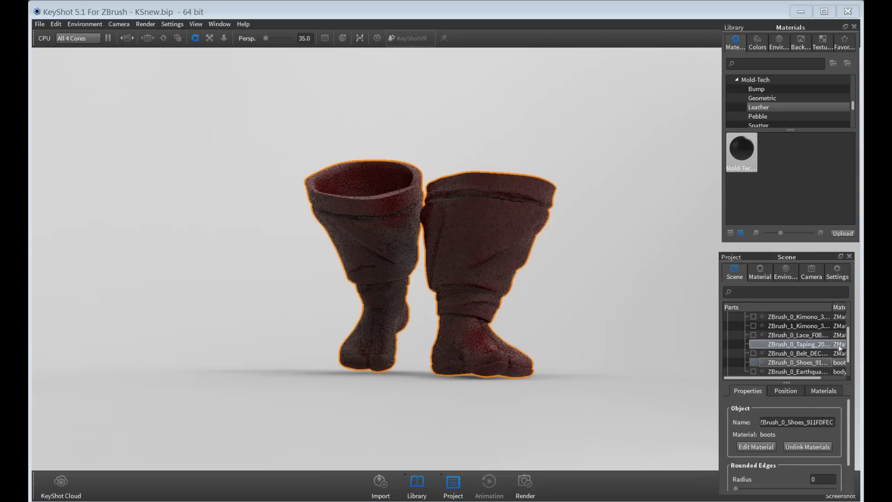
left_click_drag(849, 339, 849, 313)
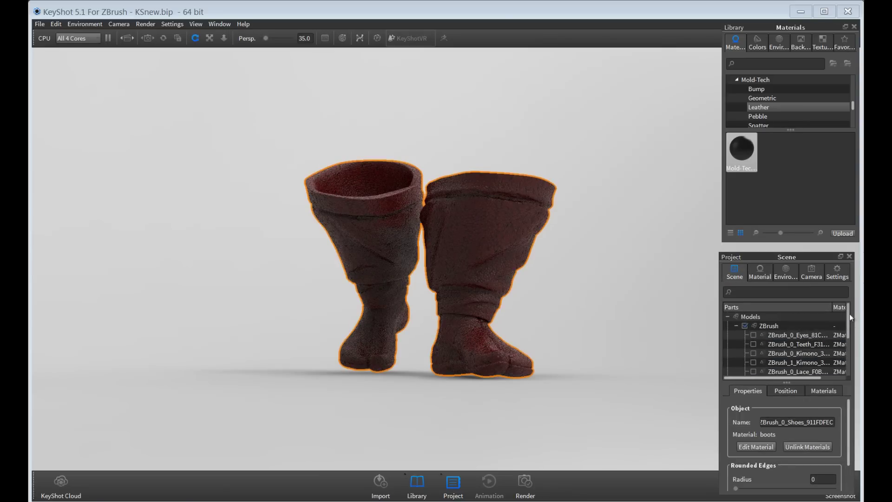
left_click(745, 325)
left_click(744, 326)
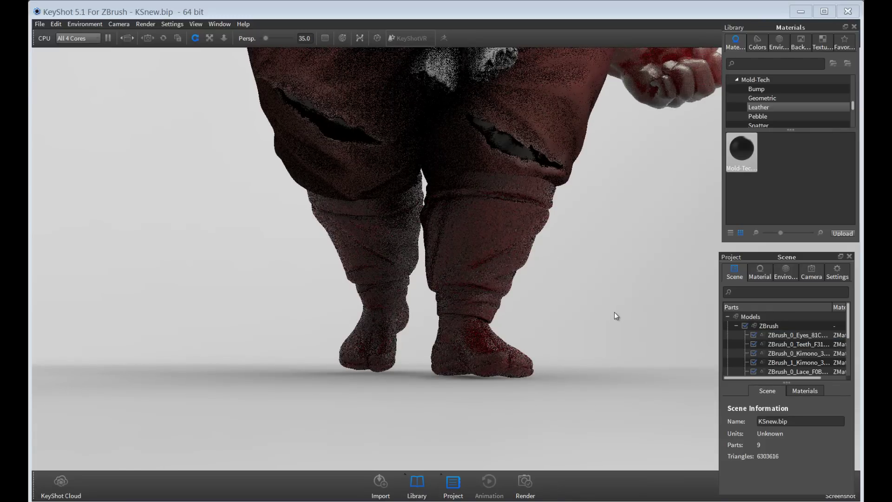
Examine the whole character from the boots up to the torso and head with the current materials
scroll(614, 316, "down", 2)
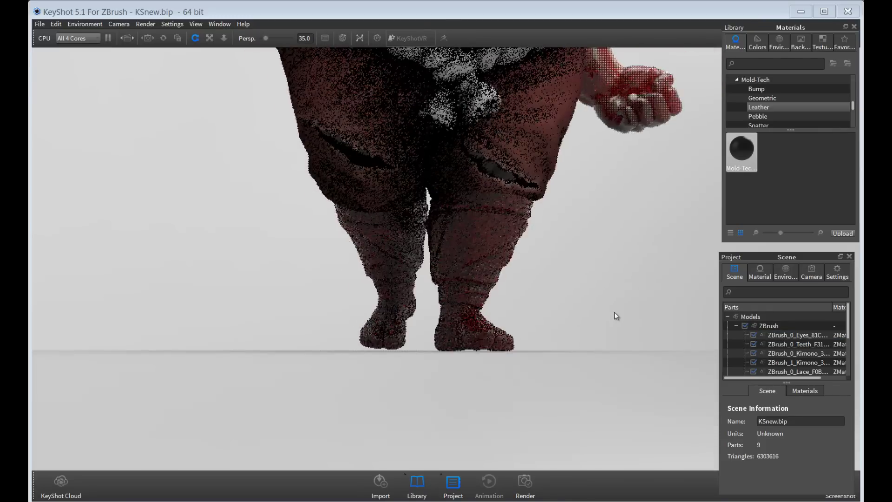
scroll(614, 312, "down", 2)
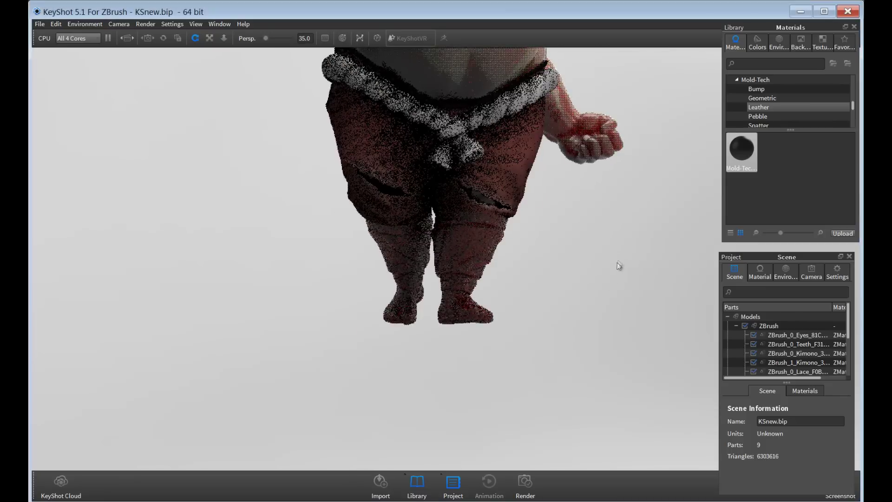
middle_click_drag(616, 266, 593, 346)
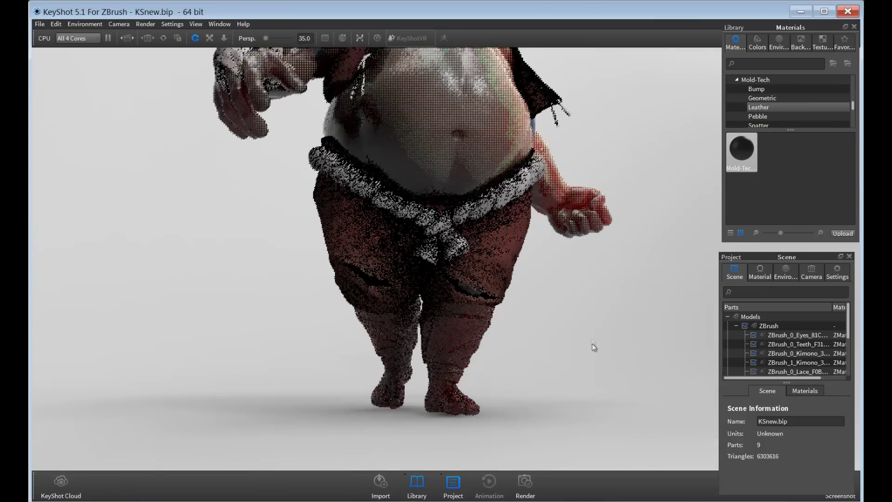
left_click_drag(593, 347, 598, 374)
scroll(598, 374, "down", 3)
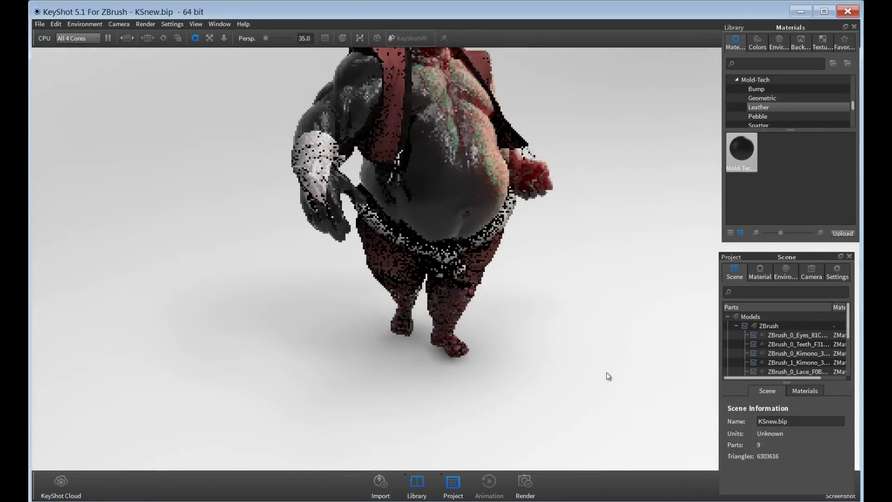
middle_click_drag(606, 373, 608, 408)
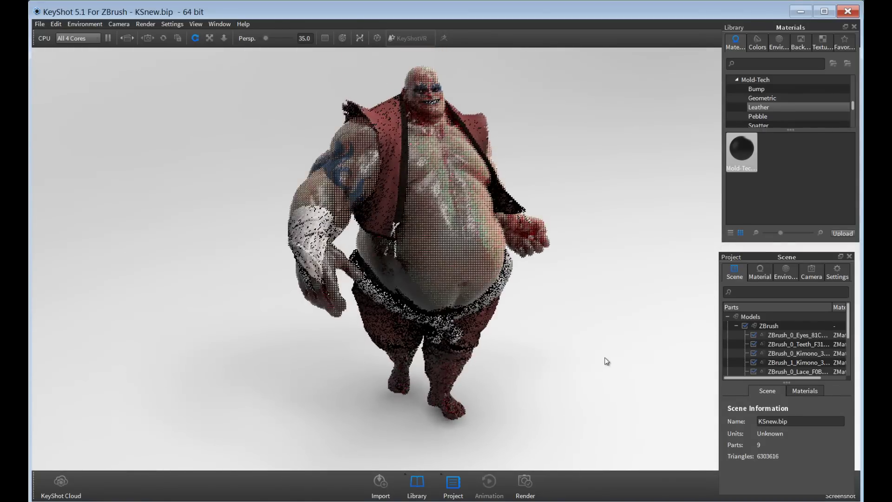
scroll(621, 251, "up", 2)
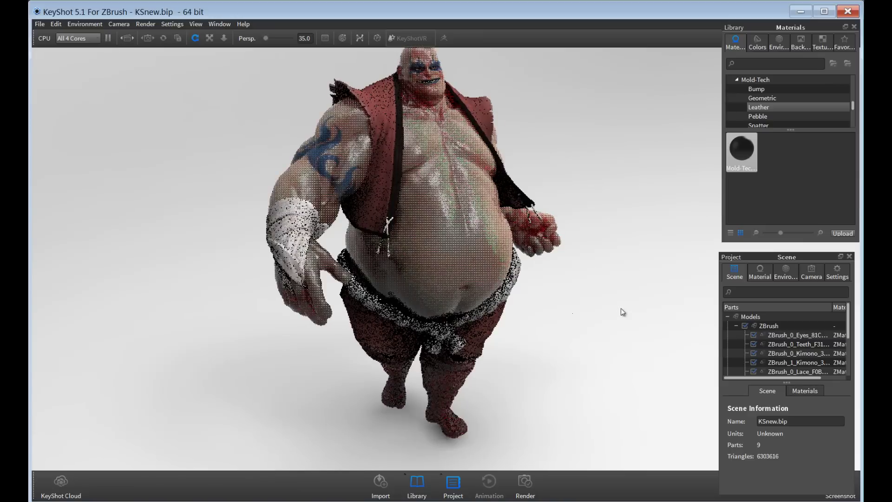
middle_click_drag(620, 308, 618, 366)
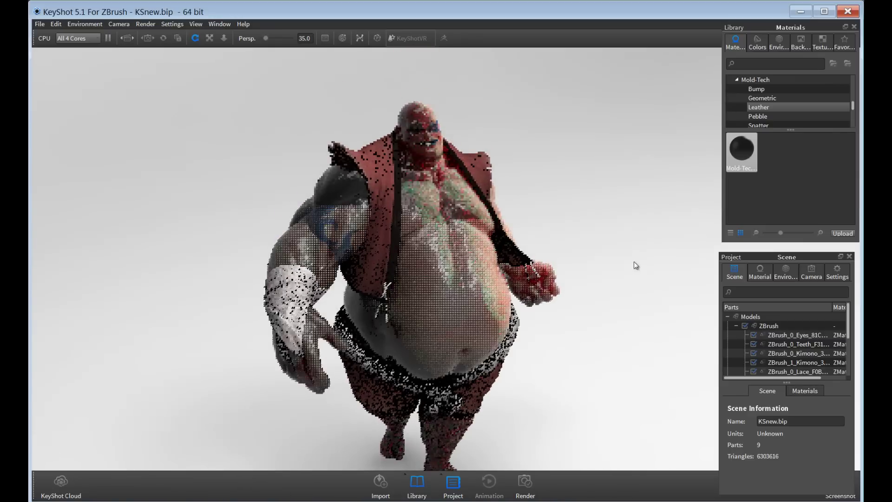
scroll(634, 260, "up", 3)
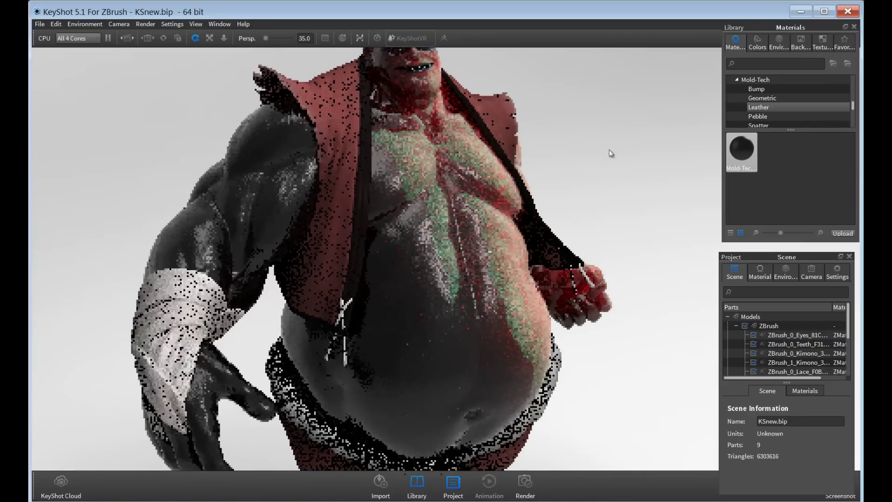
left_click_drag(610, 153, 642, 282)
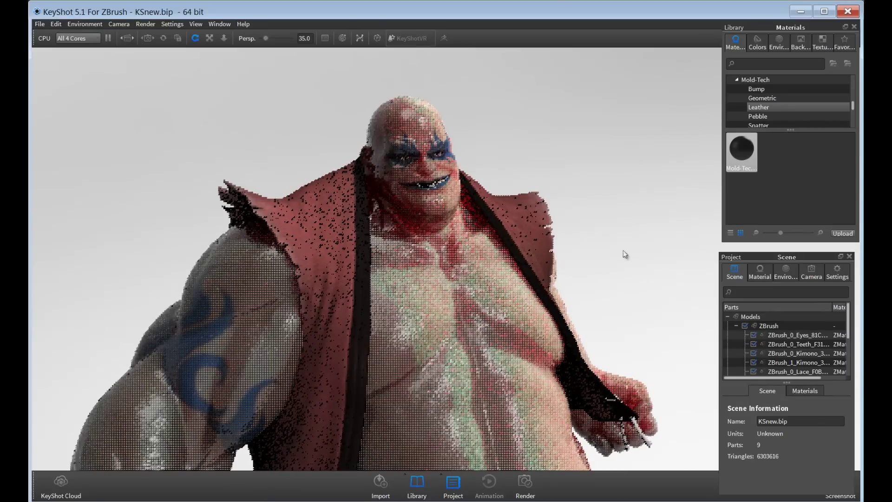
left_click(816, 372)
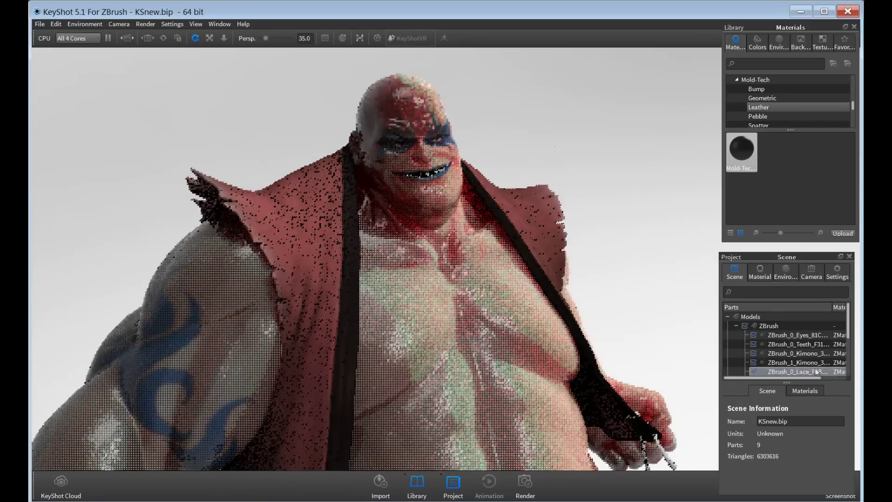
Isolate the kimono by hiding the whole ZBrush model and showing only its two Kimono parts
left_click(305, 250)
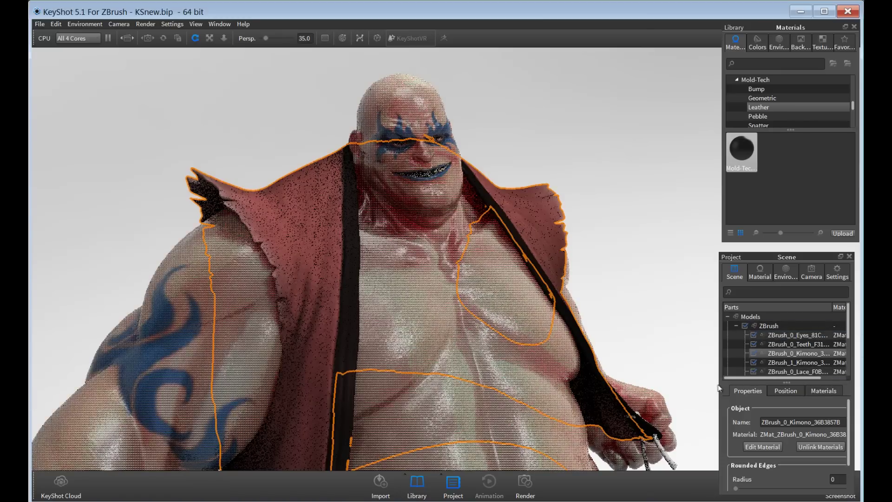
left_click(745, 326)
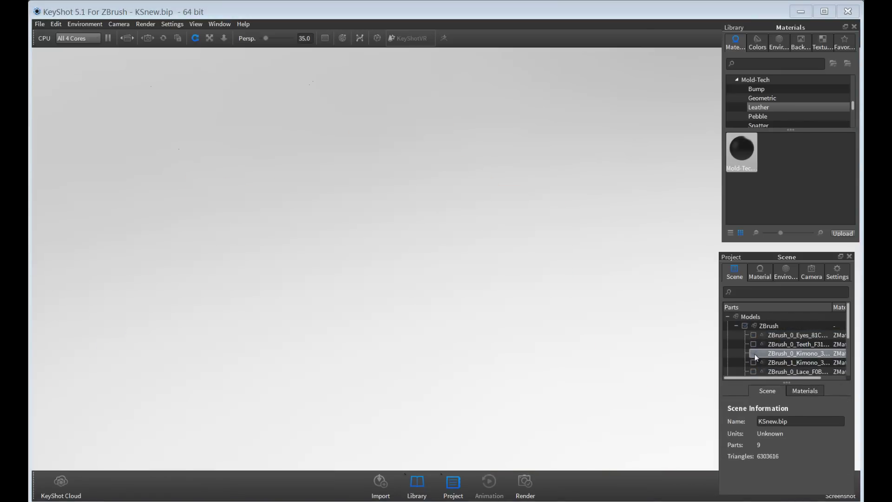
left_click(754, 353)
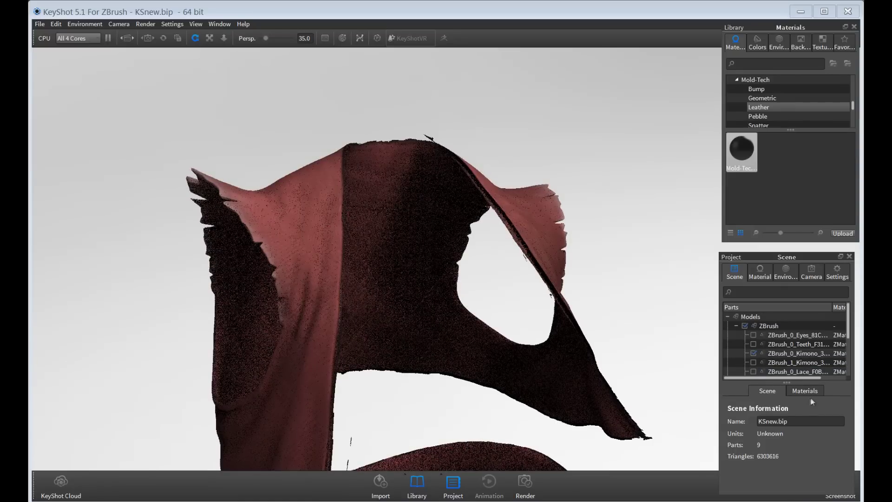
left_click(754, 362)
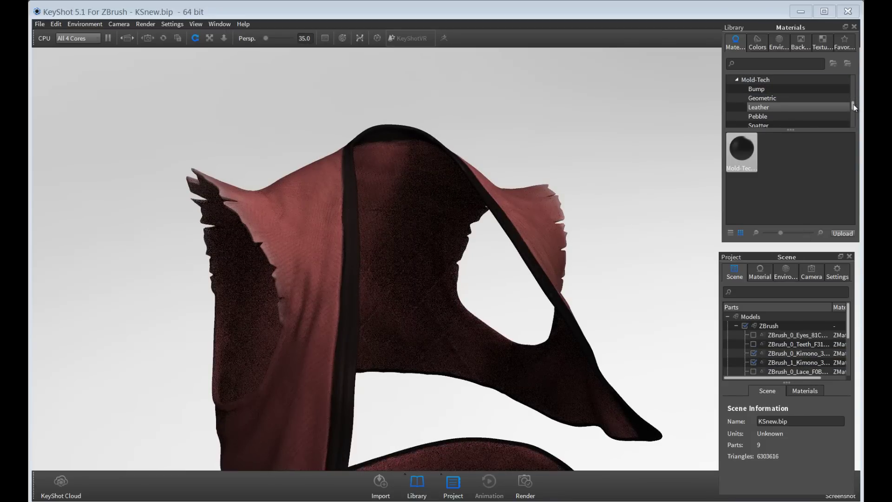
Apply the Blue Nylon Fabric material to the kimono's main cloth and the light Nylon Fabric to its edge trim
scroll(853, 102, "up", 5)
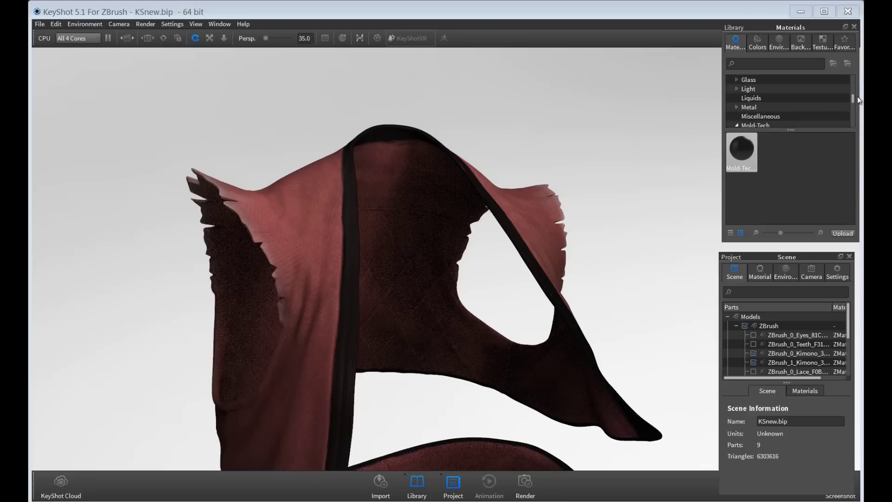
left_click_drag(857, 97, 860, 91)
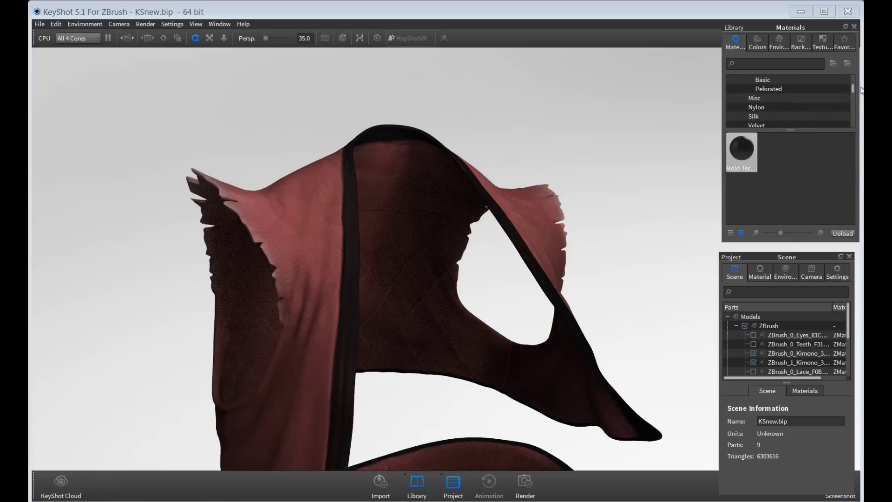
left_click(765, 106)
left_click_drag(745, 146, 276, 251)
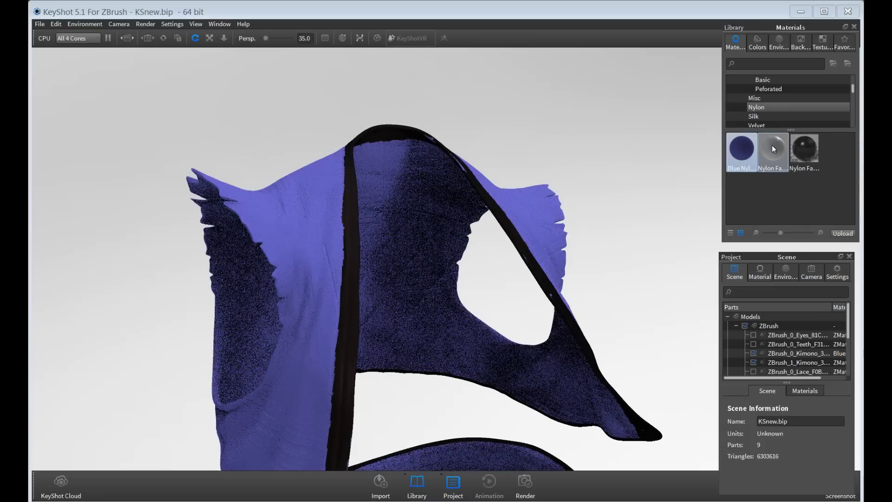
left_click_drag(771, 145, 348, 314)
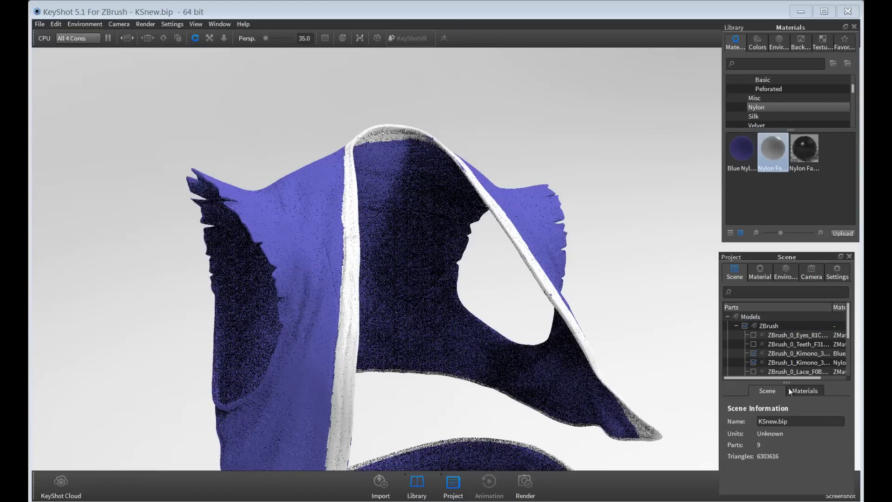
Open the kimono trim's Nylon Fabric material for editing and rename it "kimonoedge"
left_click(805, 390)
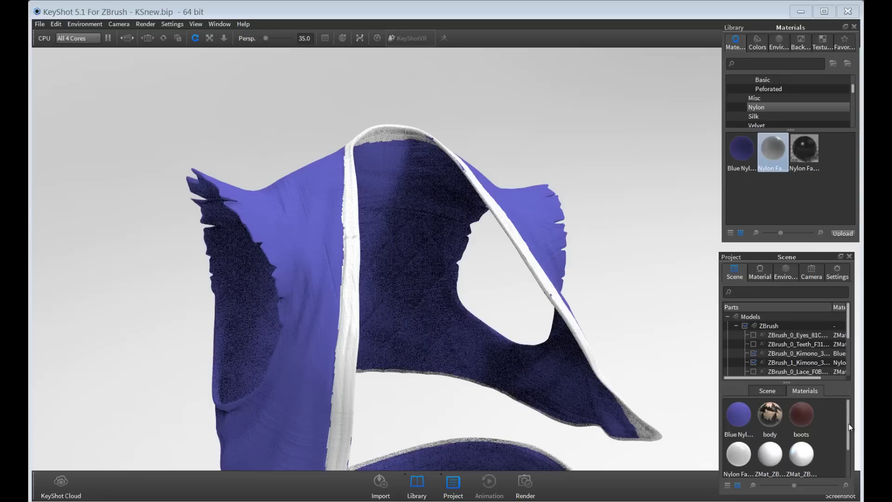
scroll(741, 441, "down", 1)
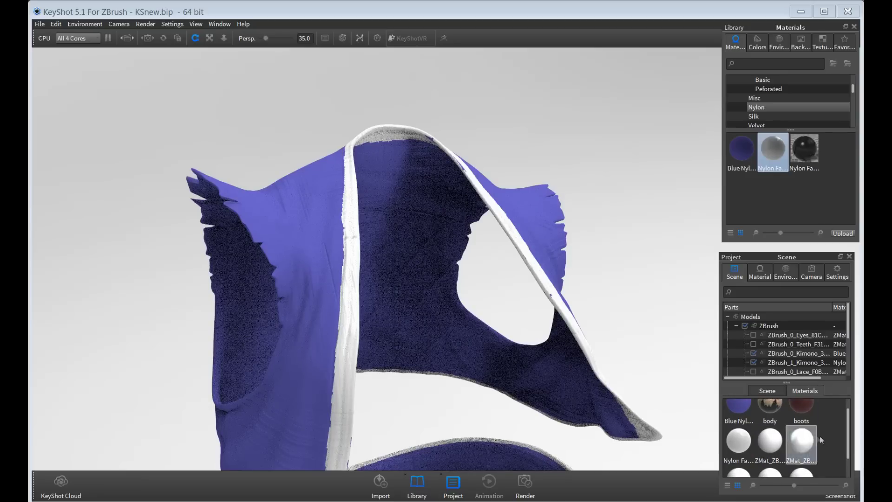
double_click(736, 444)
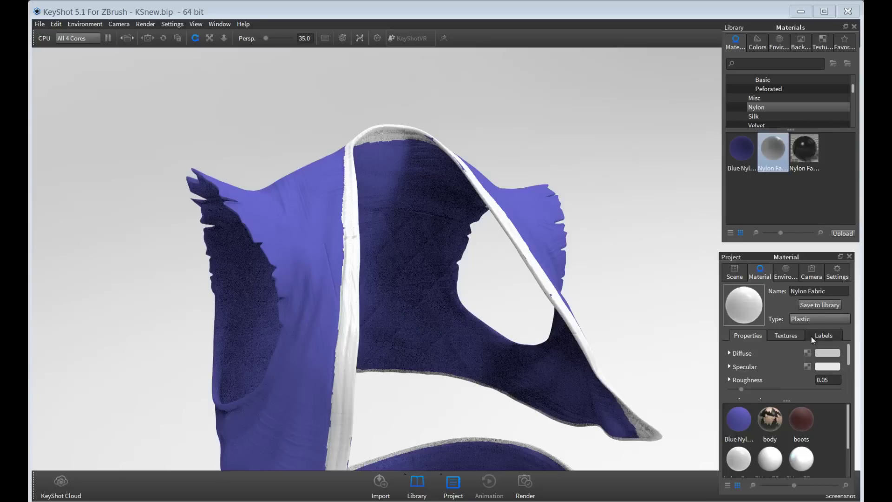
left_click_drag(832, 291, 778, 296)
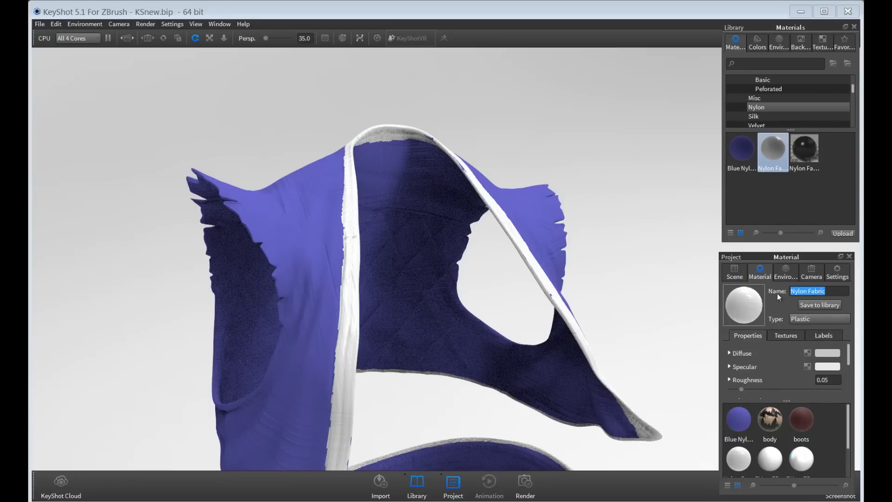
type("kimonoedge")
Change the diffuse color of the kimono main cloth's Blue Nylon Fabric material to a dark green
scroll(849, 439, "down", 2)
scroll(818, 437, "up", 2)
left_click(738, 419)
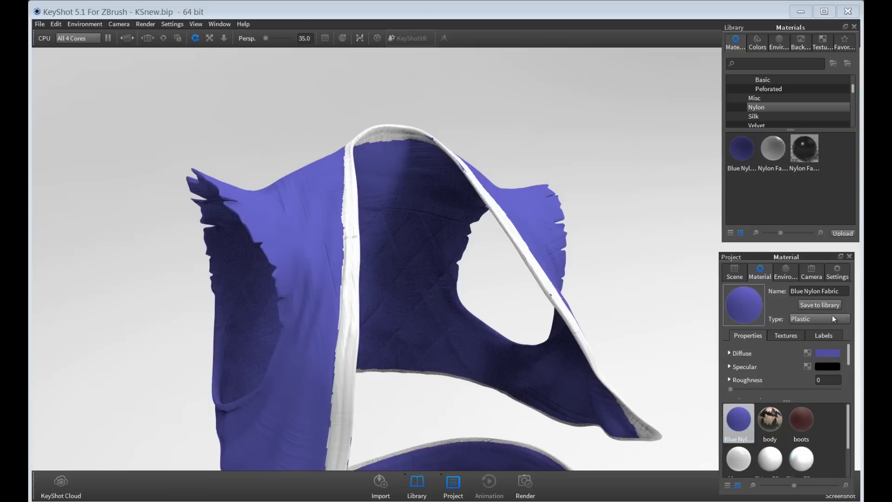
left_click(830, 354)
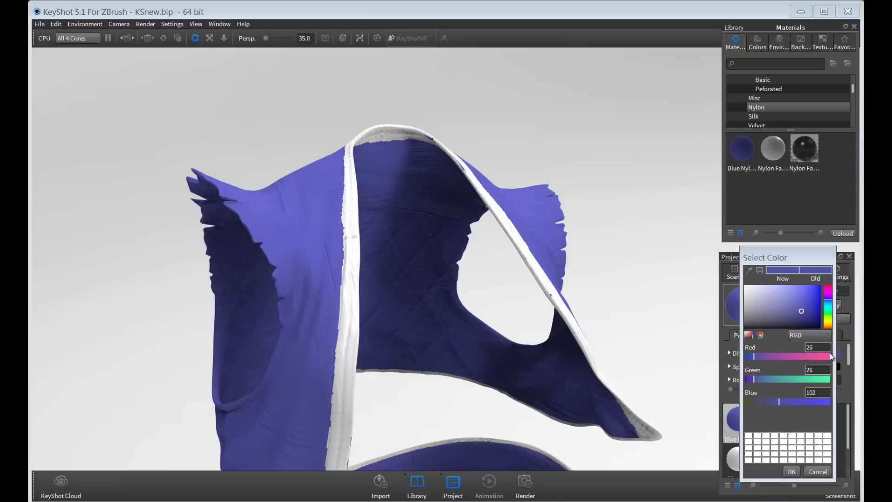
left_click(830, 327)
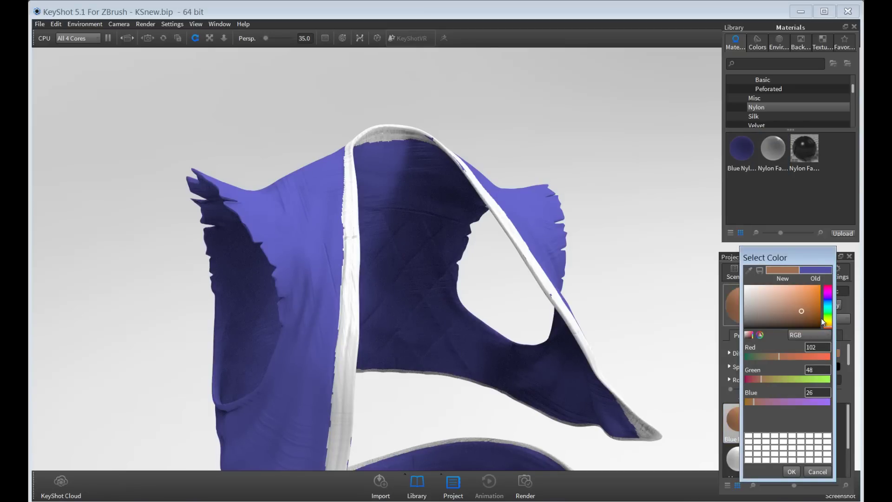
left_click(818, 313)
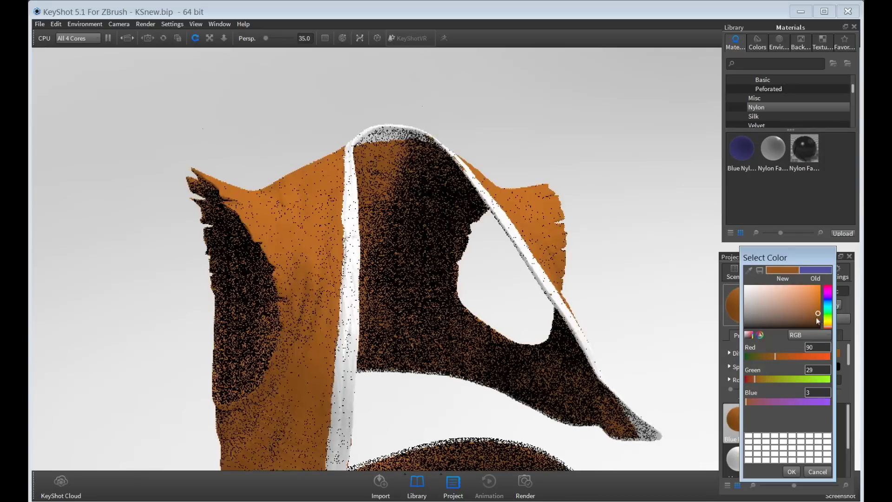
left_click(820, 325)
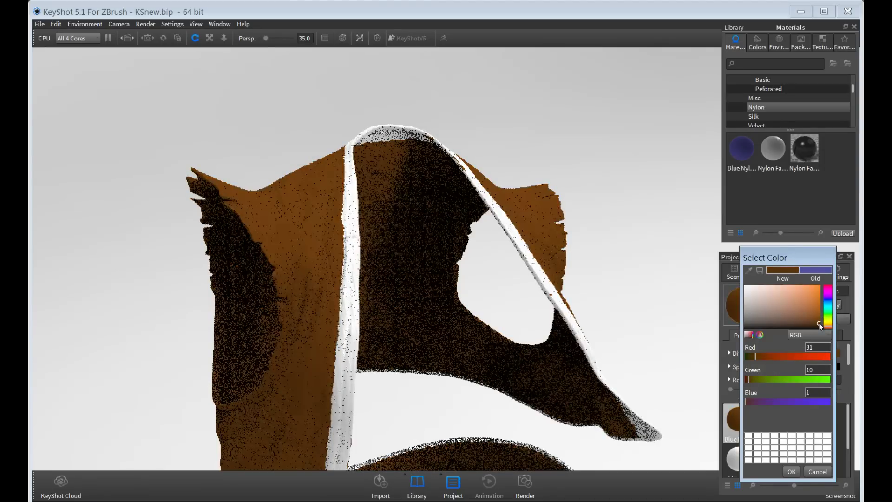
left_click(827, 319)
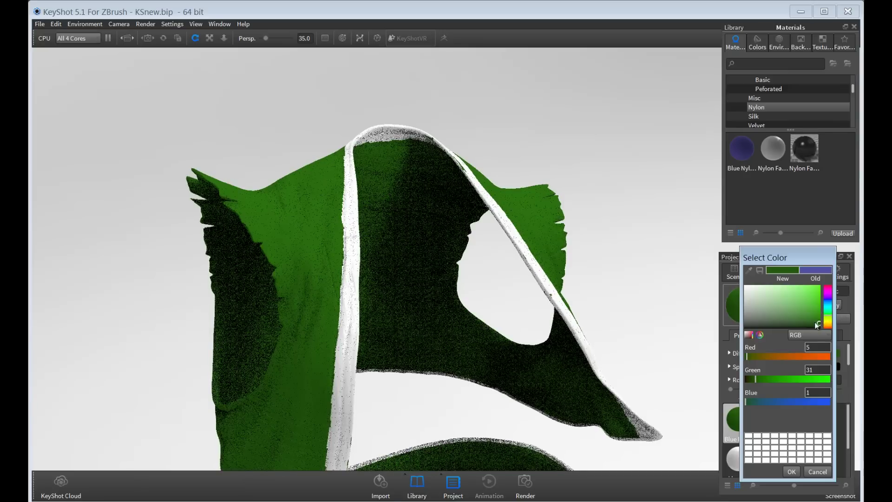
left_click(814, 325)
left_click(790, 471)
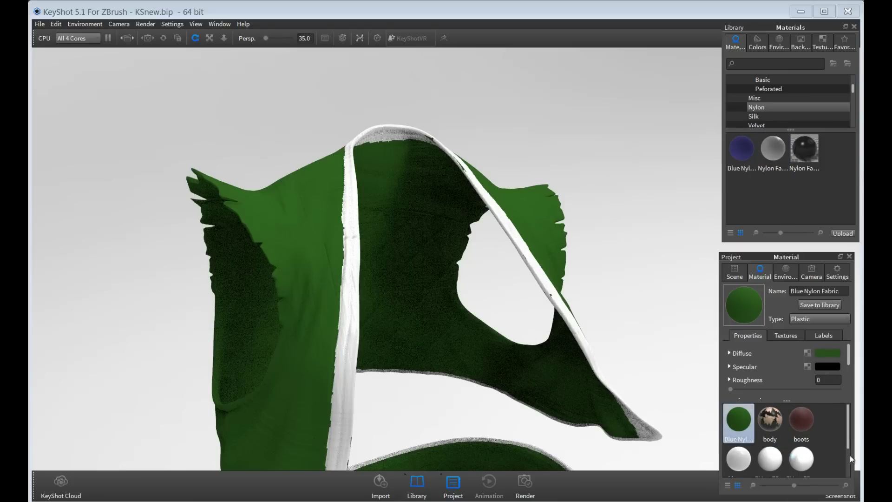
Name the edge trim's material "kimonoedge" and rename the green main cloth material "kimono"
left_click_drag(847, 446, 848, 457)
left_click(740, 444)
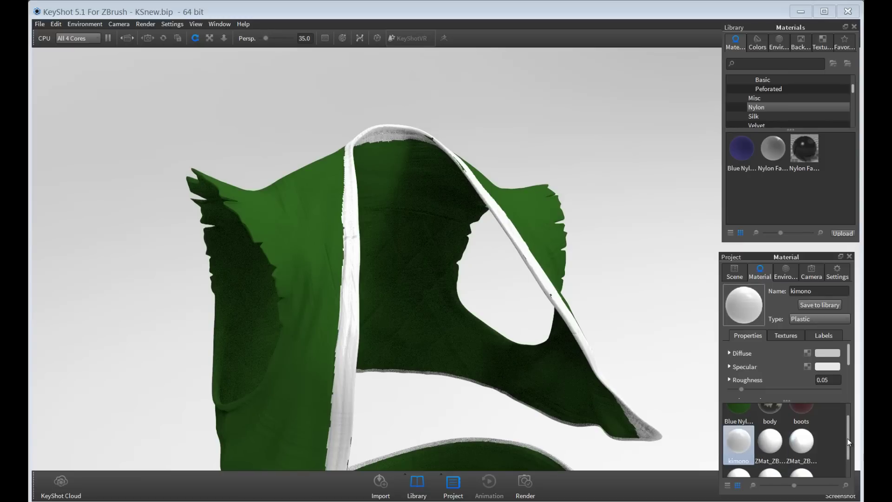
left_click_drag(848, 439, 855, 408)
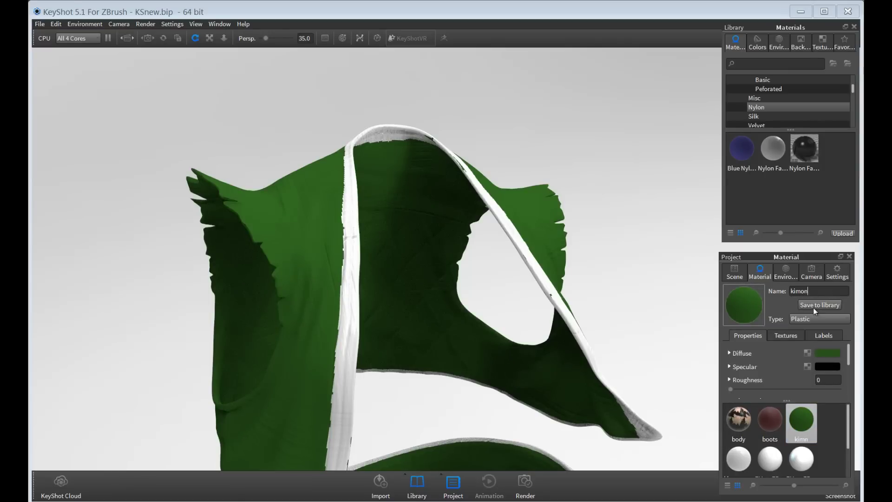
left_click(812, 316)
left_click(832, 376)
Set the kimonoedge material's diffuse color to red with RGB 144, 5, 5
scroll(761, 441, "down", 2)
left_click(745, 447)
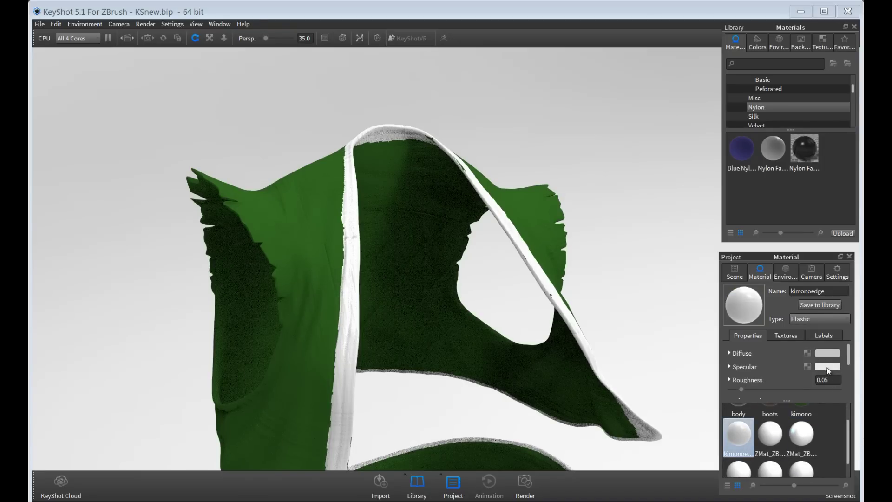
left_click(831, 353)
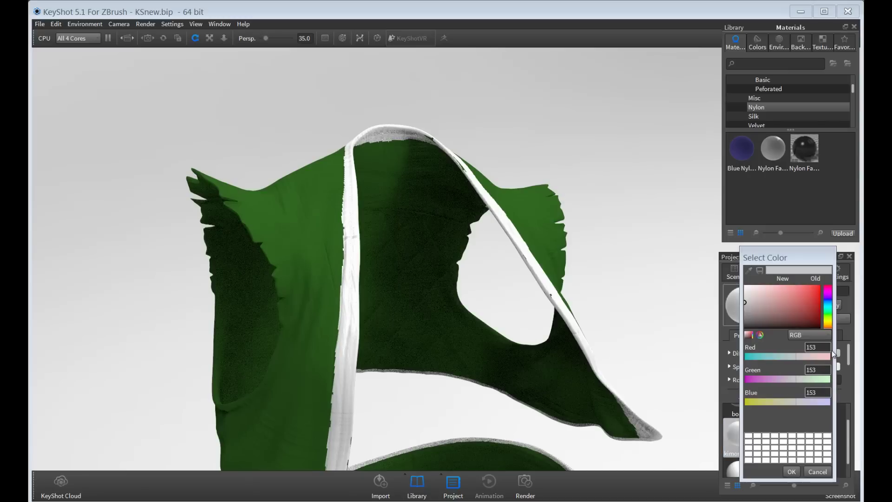
left_click(817, 304)
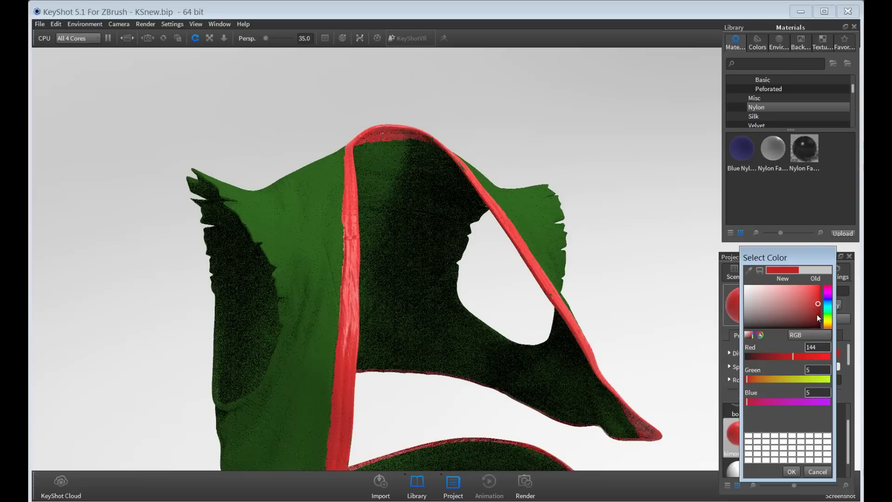
left_click(792, 471)
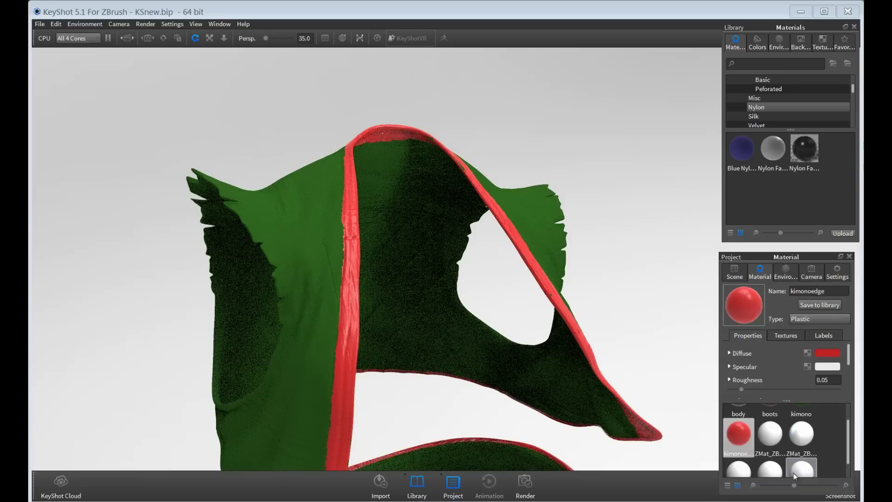
scroll(849, 459, "up", 2)
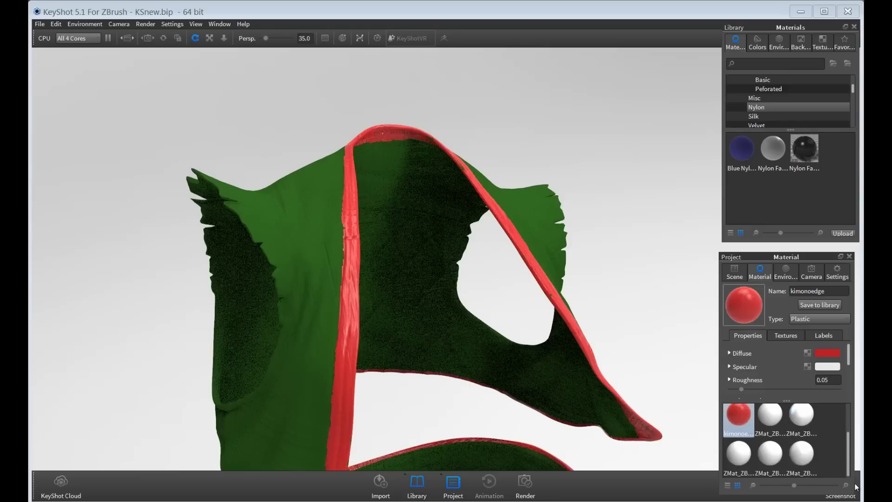
Show all parts of the ZBrush model again and frame the full character from head to boots at a slight angle
left_click(740, 274)
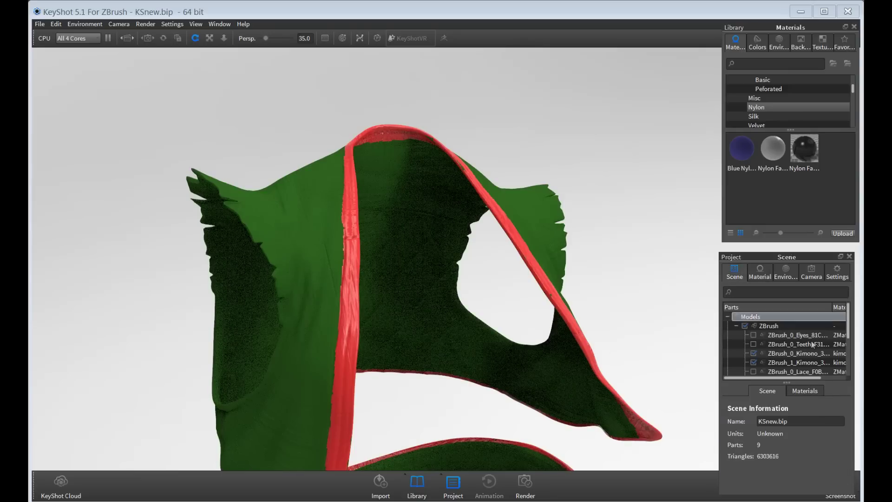
left_click(745, 324)
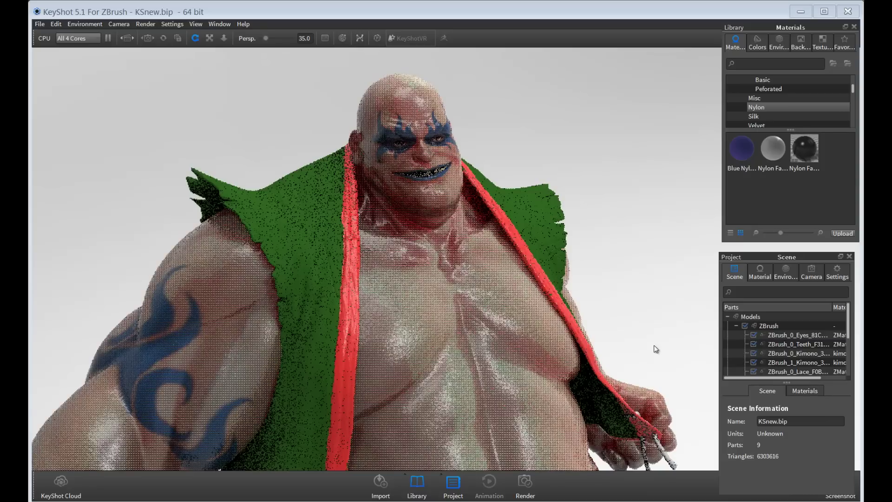
scroll(654, 346, "down", 5)
left_click_drag(637, 346, 673, 424)
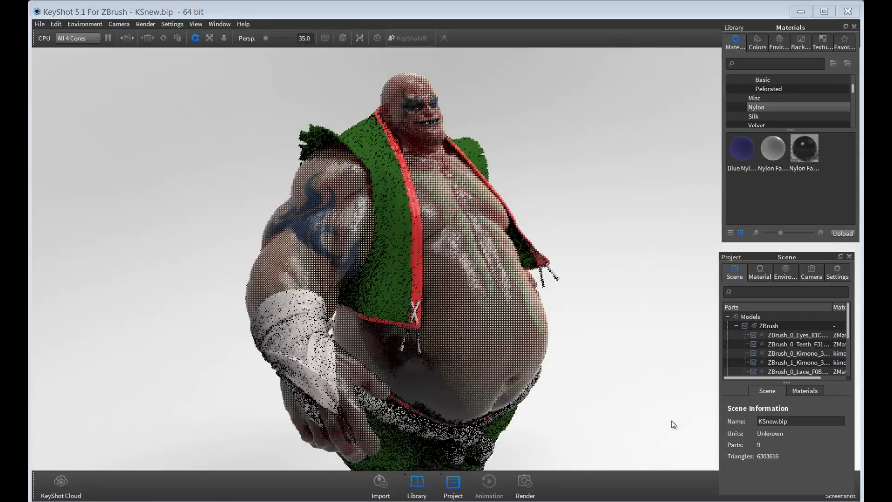
scroll(671, 421, "down", 1)
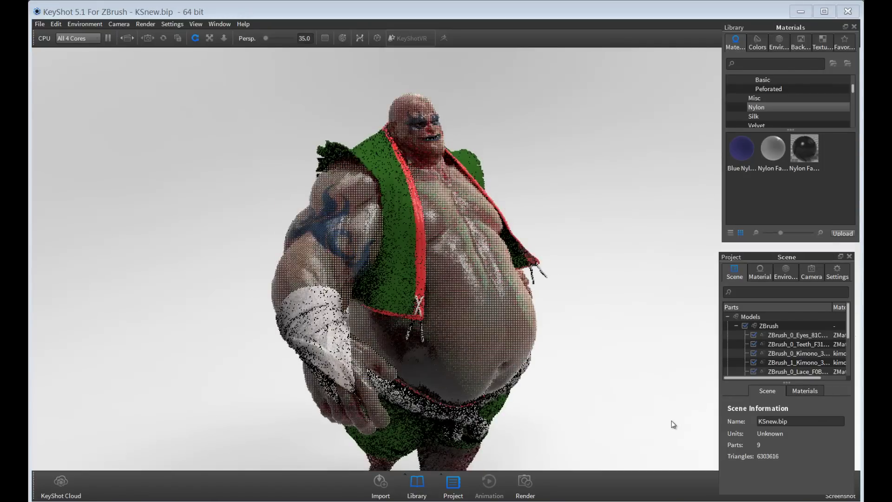
scroll(664, 414, "down", 1)
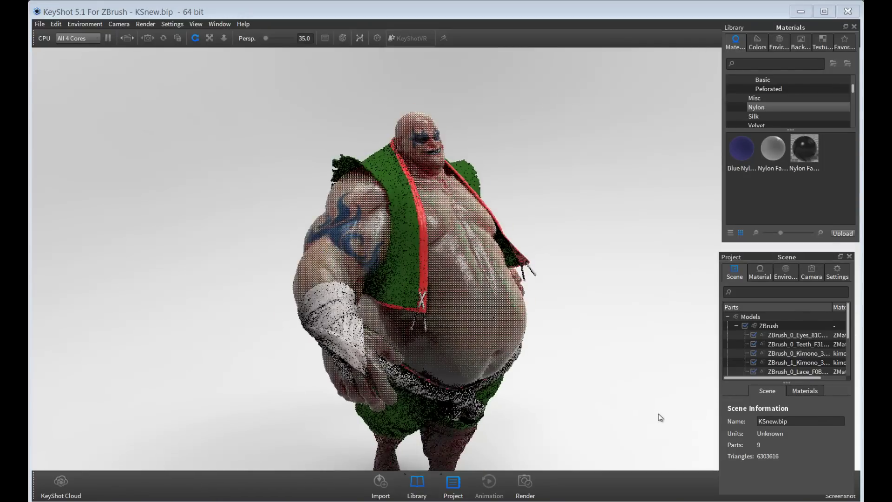
left_click(657, 413)
left_click_drag(657, 413, 644, 373)
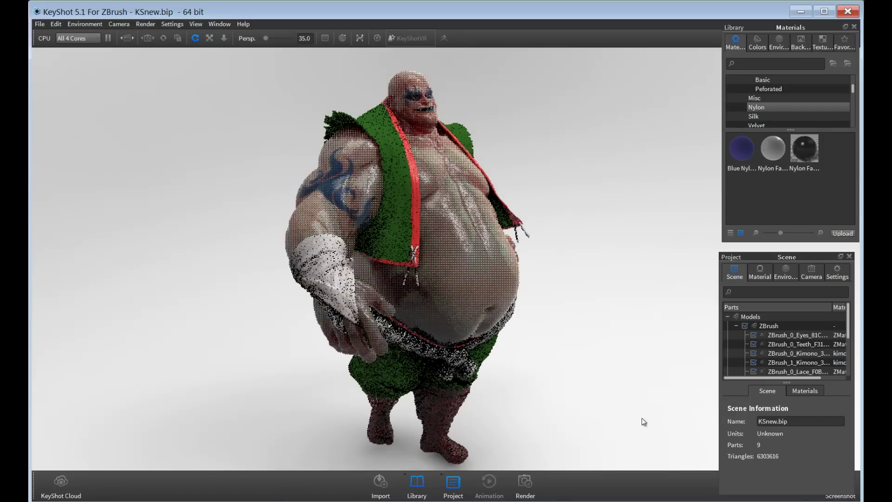